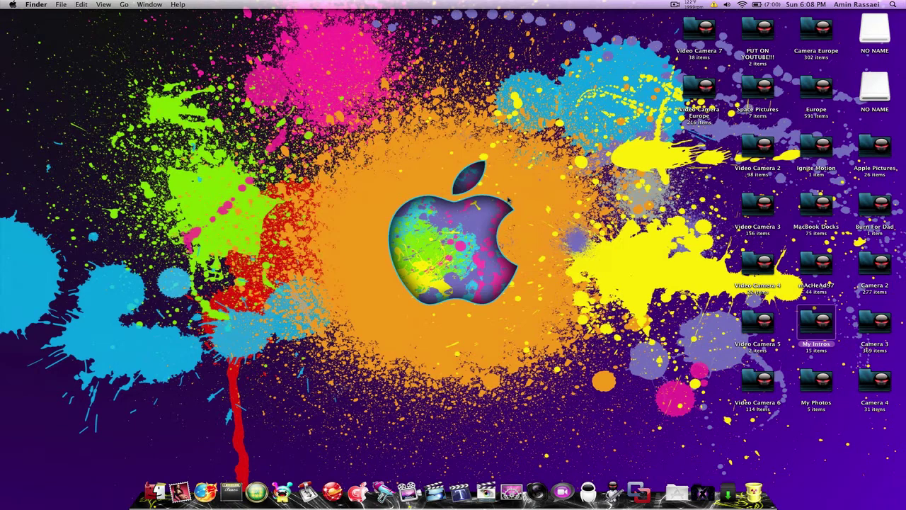
Step: Open LiveType and enter "mAcHeAd97" as the title text of the new project
left_click(412, 236)
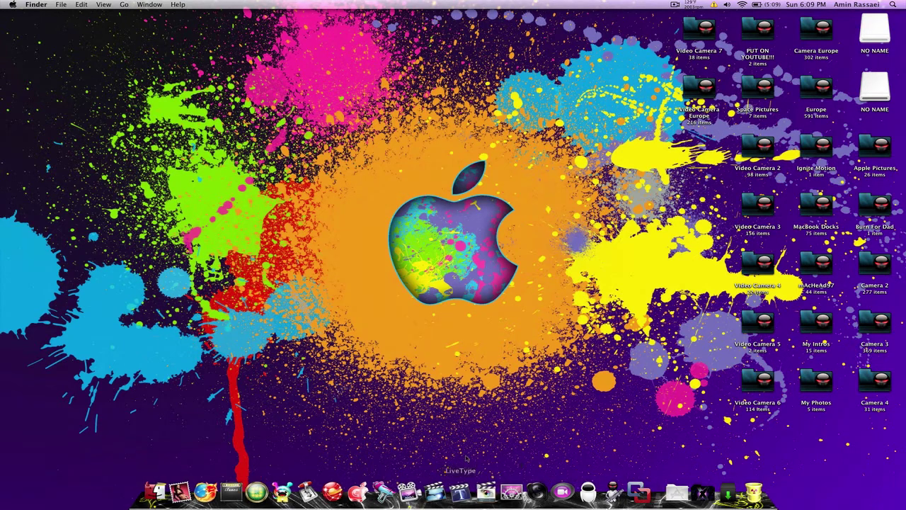
left_click(459, 489)
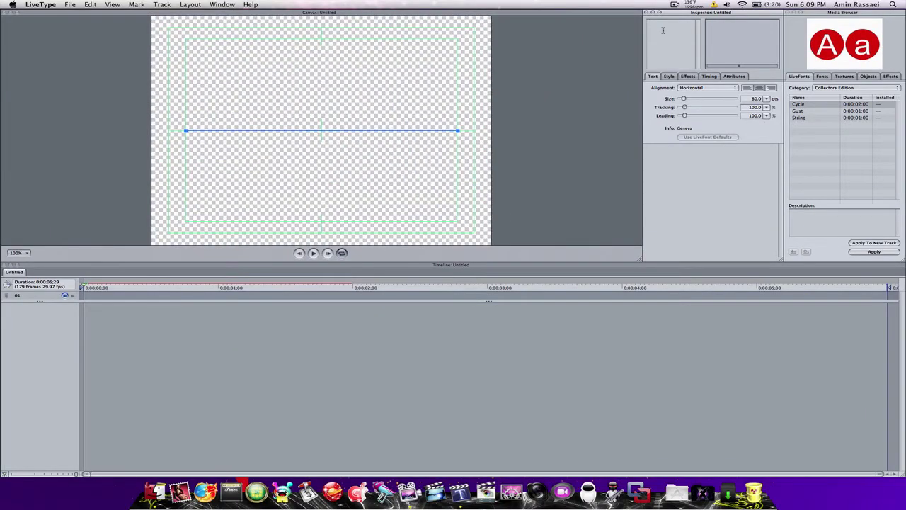
type("mAcH")
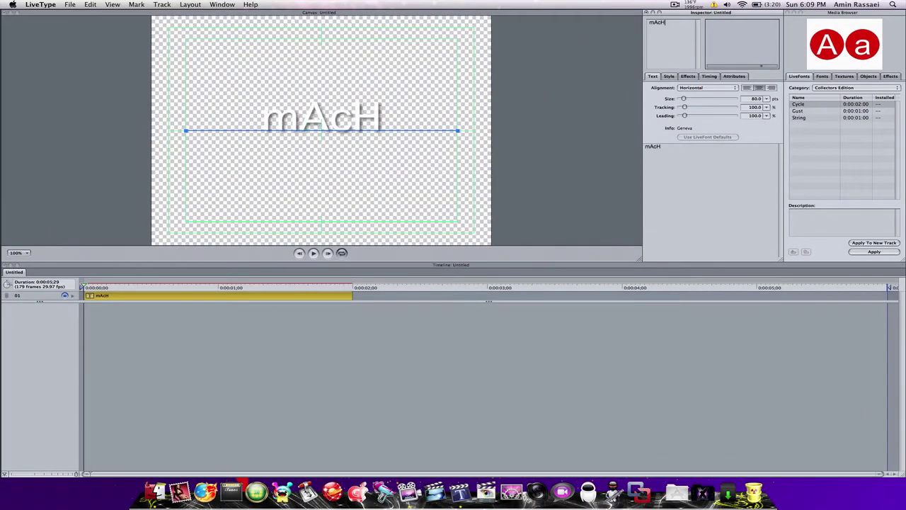
type("eAd97")
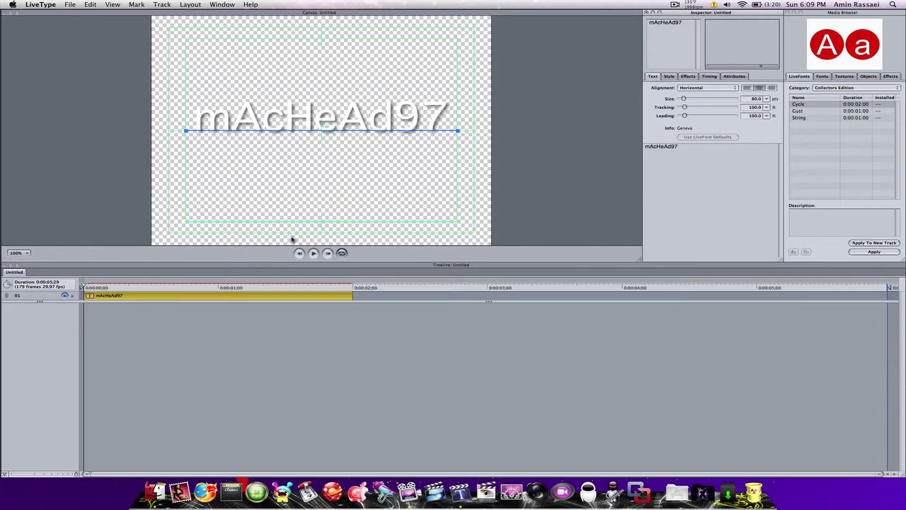
Step: Extend the title's clip on track 01 of the timeline so that it ends at 0:00:04;00
left_click(325, 298)
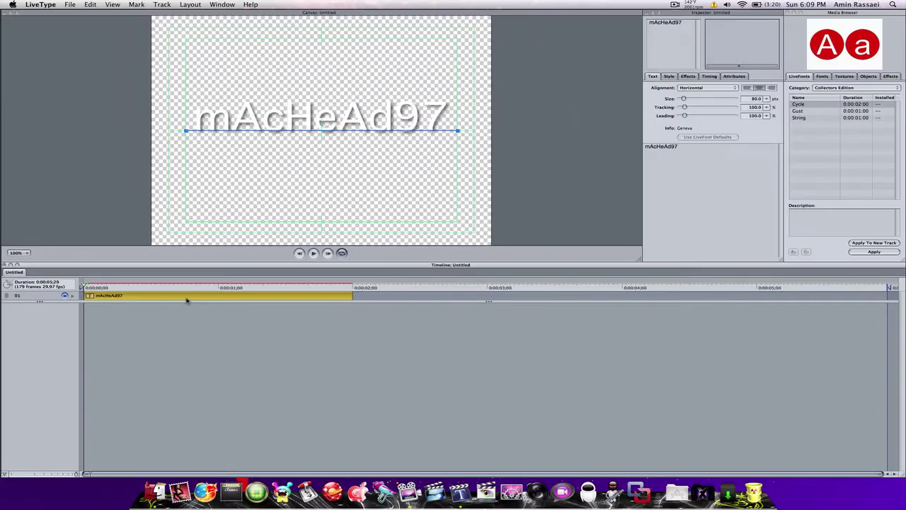
left_click_drag(239, 296, 192, 290)
left_click(107, 298)
left_click_drag(353, 297, 624, 303)
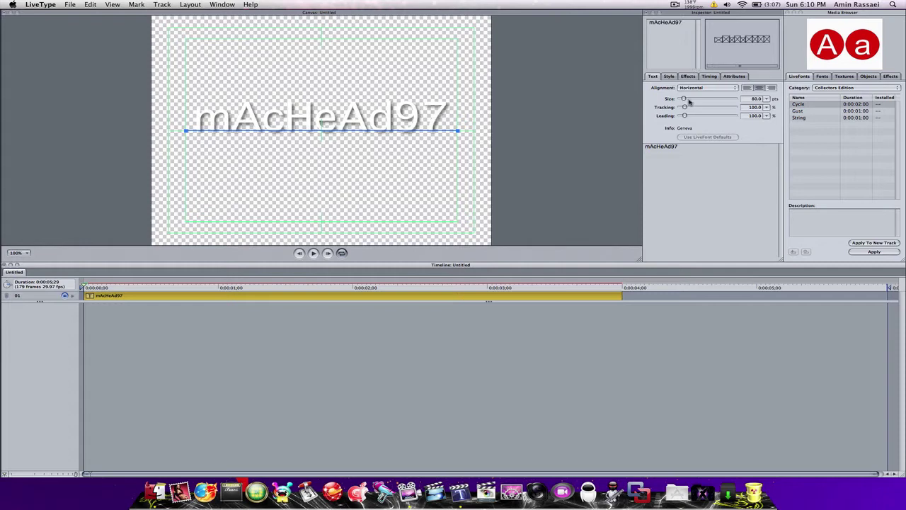
Step: Try enlarging the title text to about 107 pts, and reset its size to 80 pts
left_click(686, 100)
left_click_drag(685, 99, 718, 106)
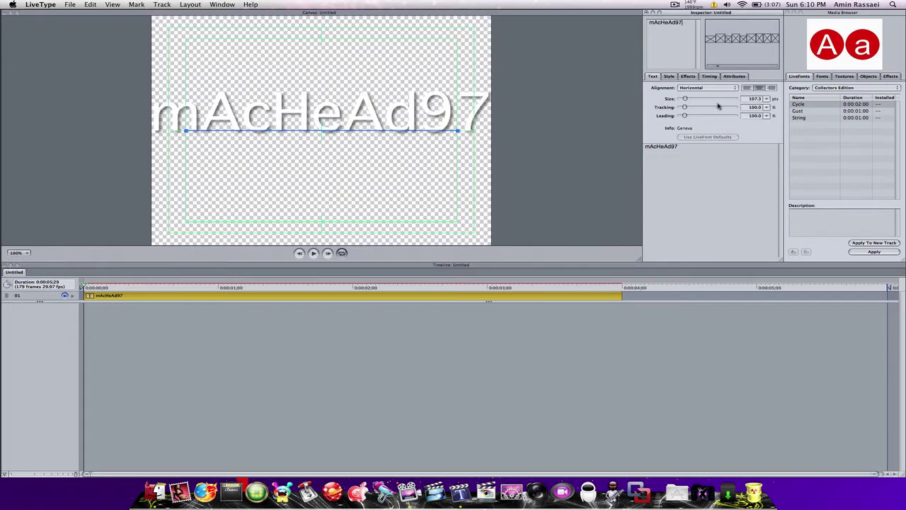
double_click(755, 99)
key("Return")
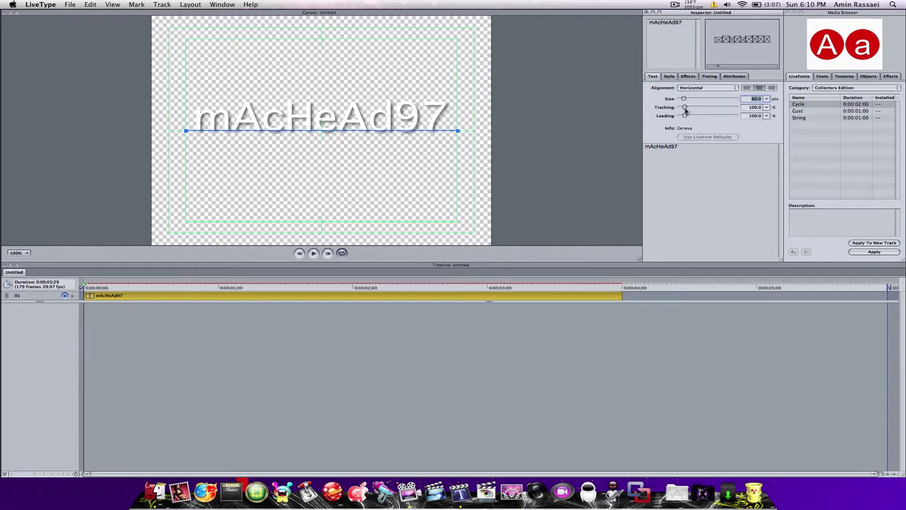
Step: Try a tighter tracking of about 83% and a different leading on the title, and reset both to 100%
mouse_move(685, 107)
left_mouse_down()
mouse_move(701, 108)
mouse_move(673, 109)
mouse_move(708, 107)
mouse_move(684, 108)
left_mouse_up()
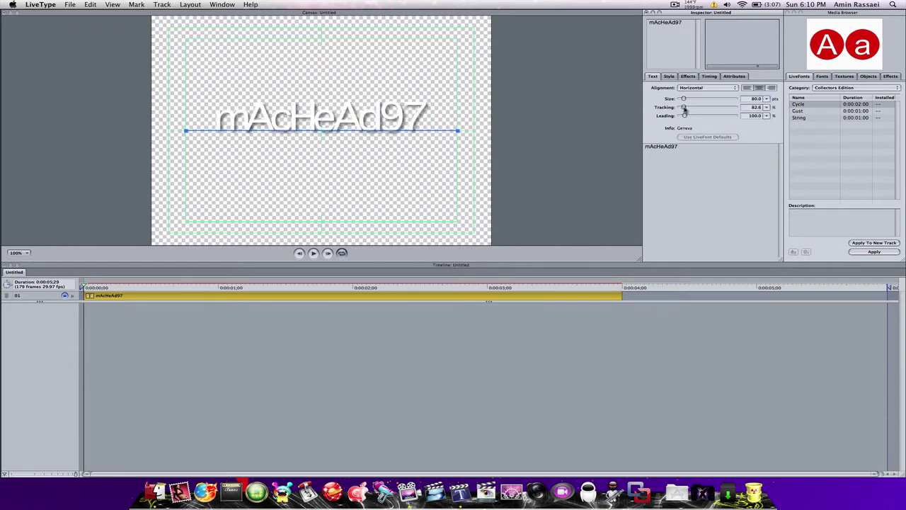
double_click(751, 108)
type("100")
key("Return")
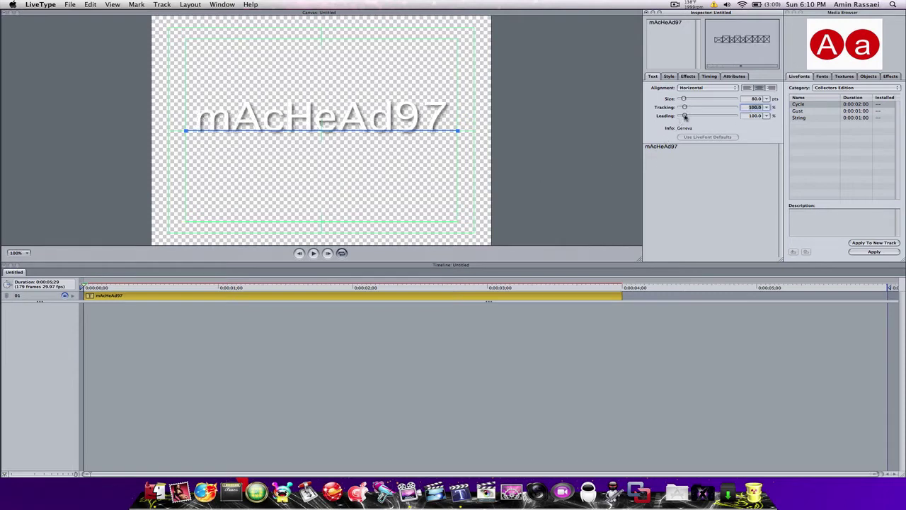
left_click_drag(685, 117, 648, 118)
double_click(758, 116)
type("100")
key("Return")
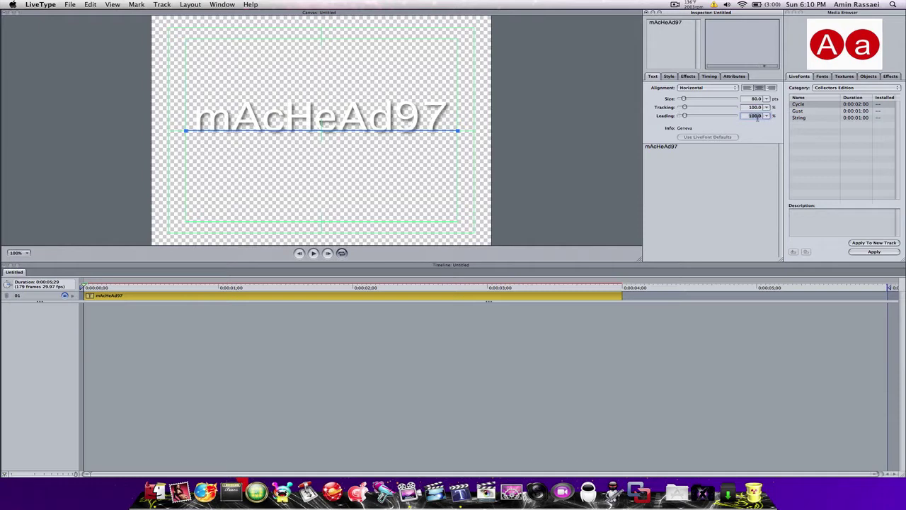
Step: Raise the opacity of the title's shadow to about 76%
left_click(669, 76)
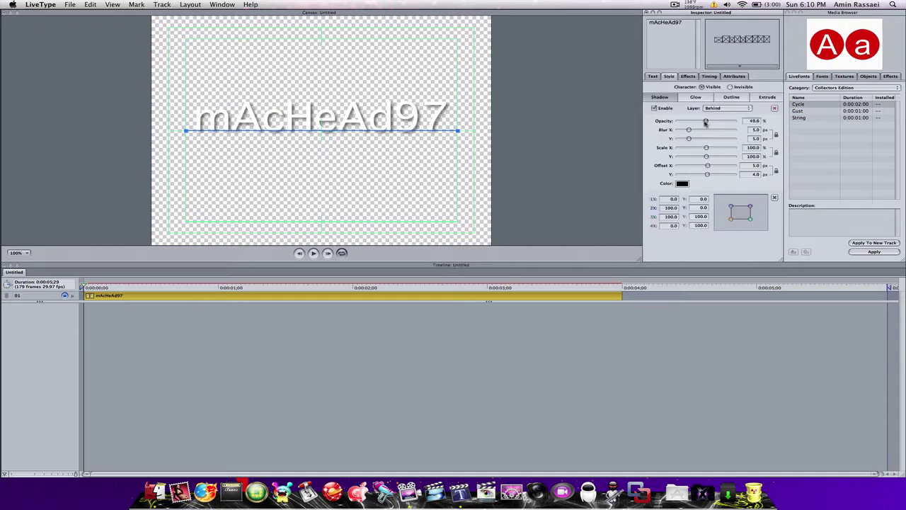
mouse_move(706, 122)
left_mouse_down()
mouse_move(737, 124)
mouse_move(706, 122)
mouse_move(720, 126)
left_mouse_up()
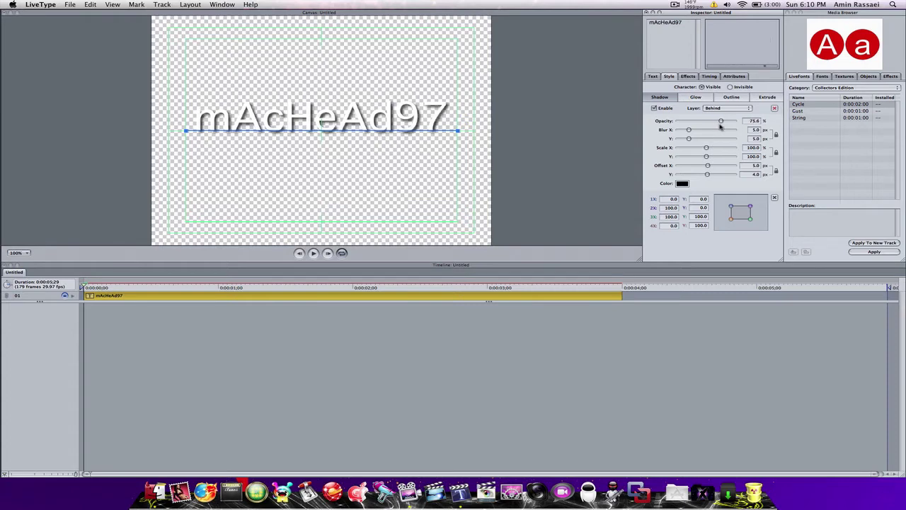
left_click_drag(688, 131, 708, 174)
Step: Review the title's effects, timing and glyph attribute settings
left_click(689, 77)
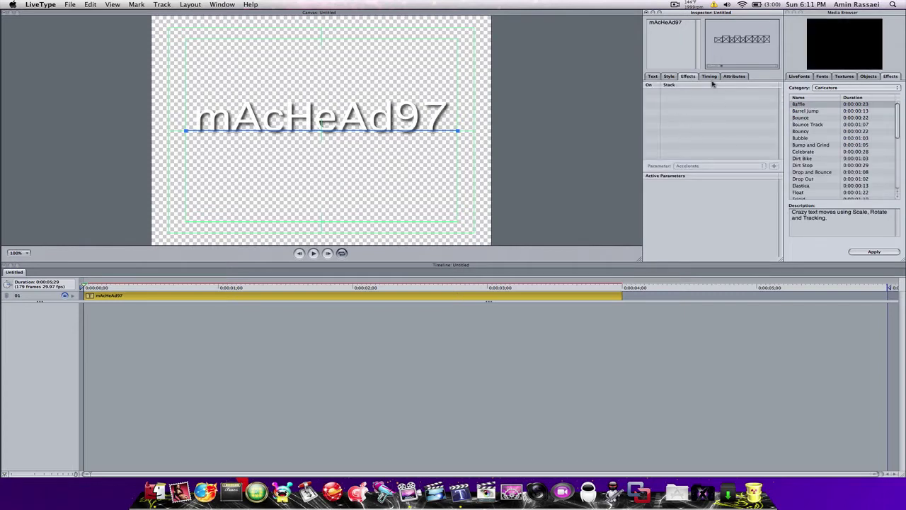
left_click(711, 76)
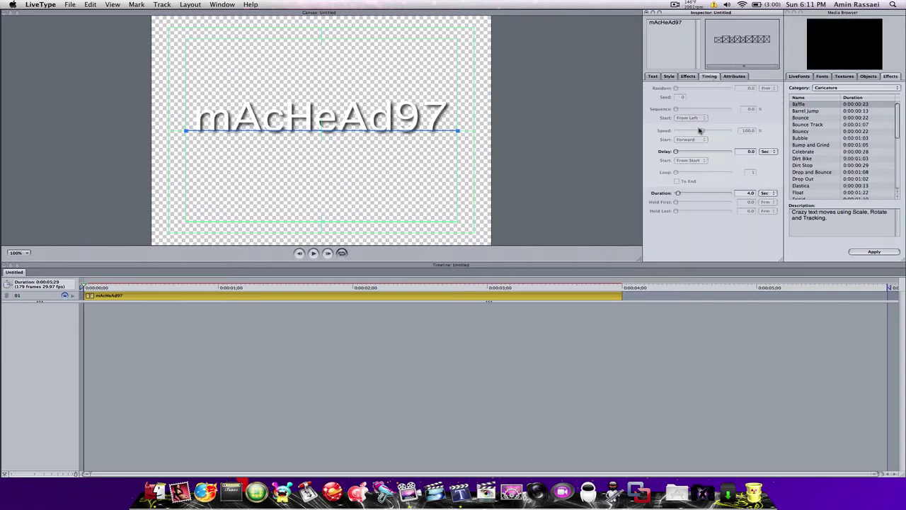
left_click(735, 76)
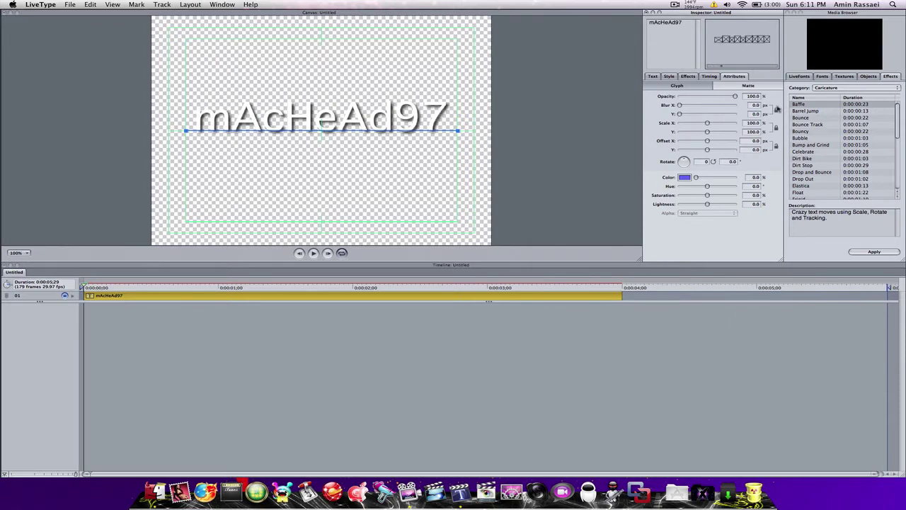
Step: Browse the LiveFonts in the Collectors Edition and Pro Series categories, and preview the Computer LiveFont
left_click(822, 77)
left_click(827, 87)
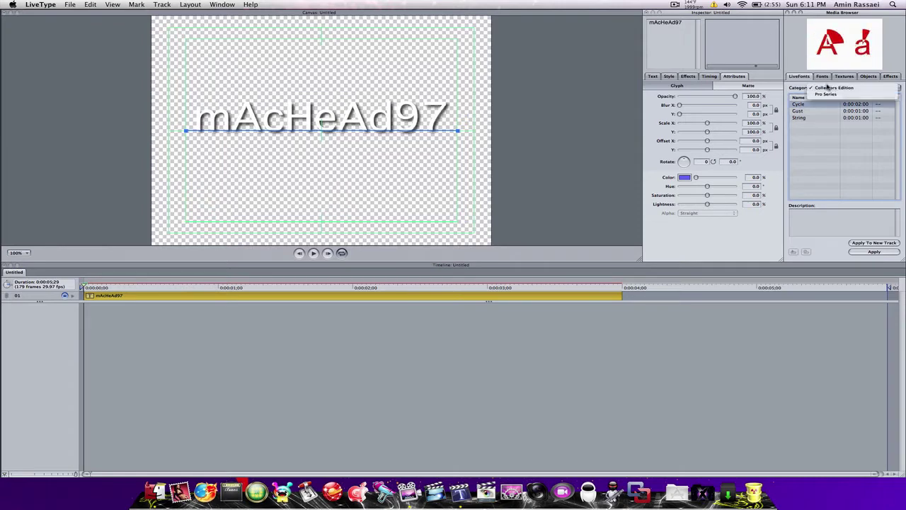
left_click(829, 87)
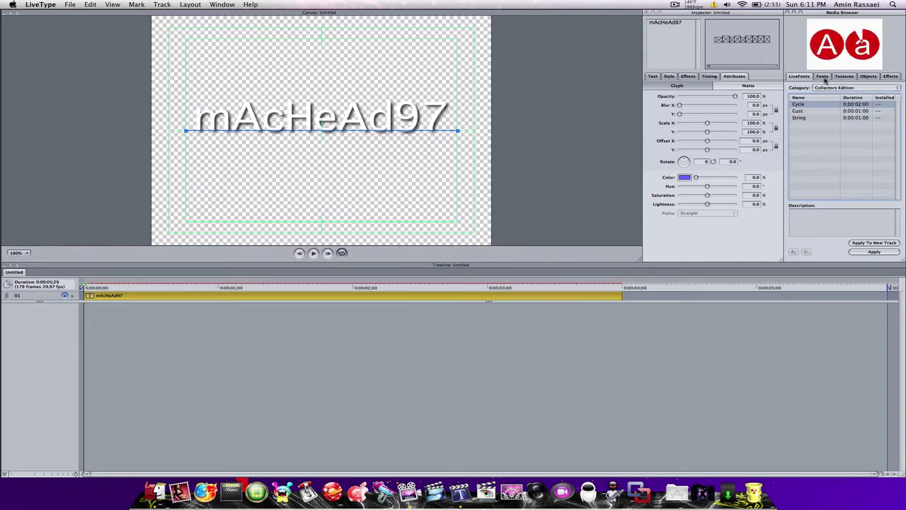
left_click(824, 78)
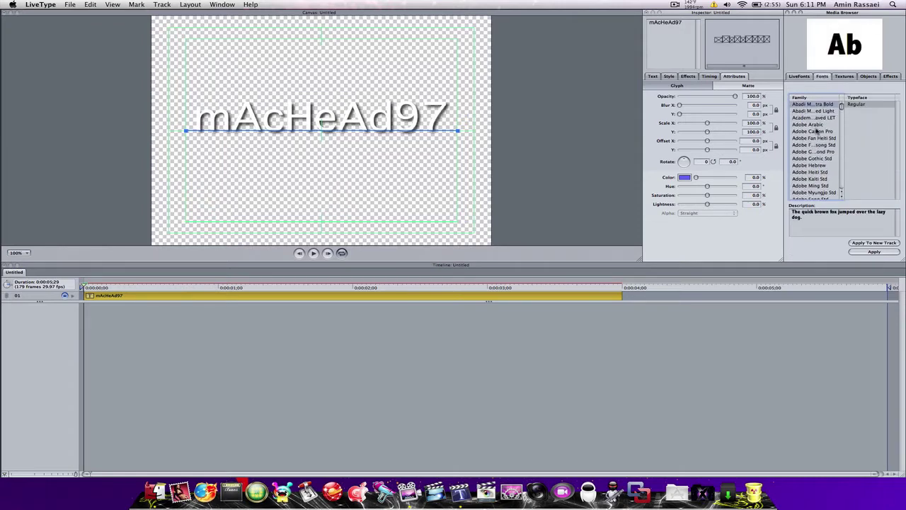
left_click(798, 76)
left_click(814, 88)
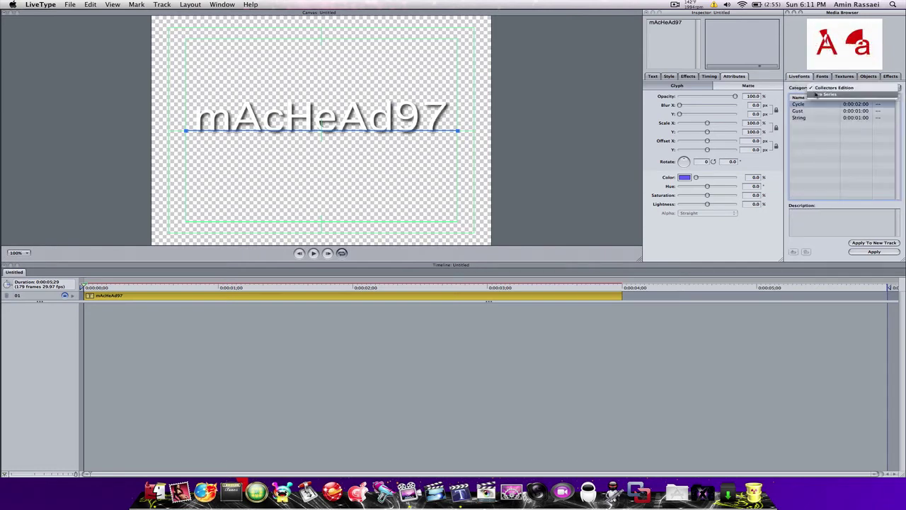
left_click(821, 95)
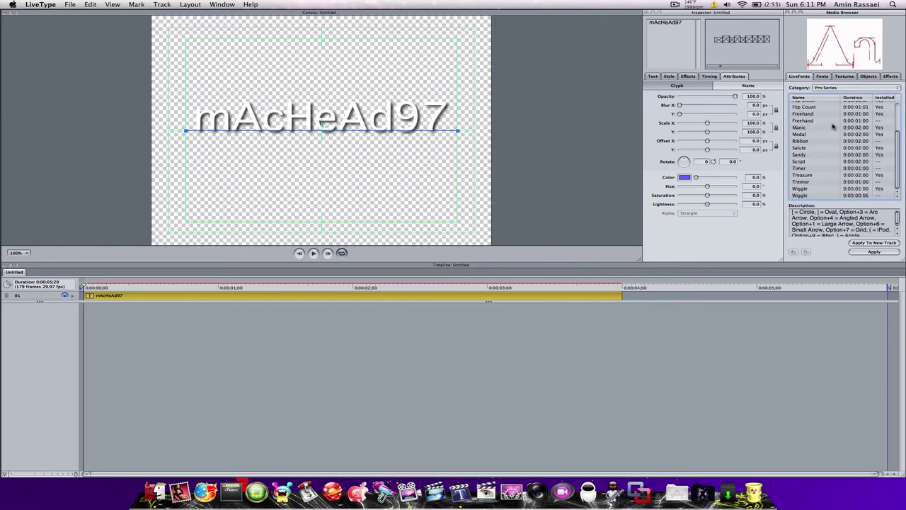
left_click(834, 123)
left_click(820, 171)
scroll(819, 170, "up", 2)
scroll(819, 171, "right", 1)
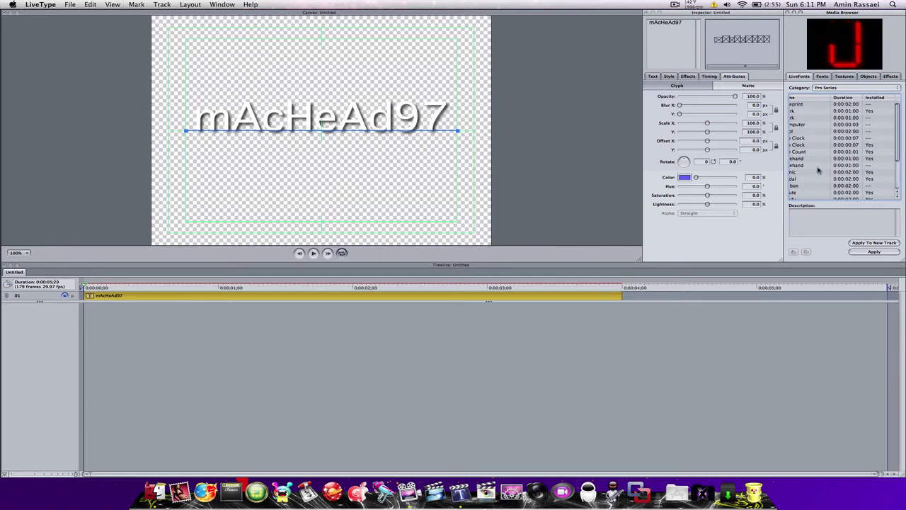
scroll(819, 171, "left", 3)
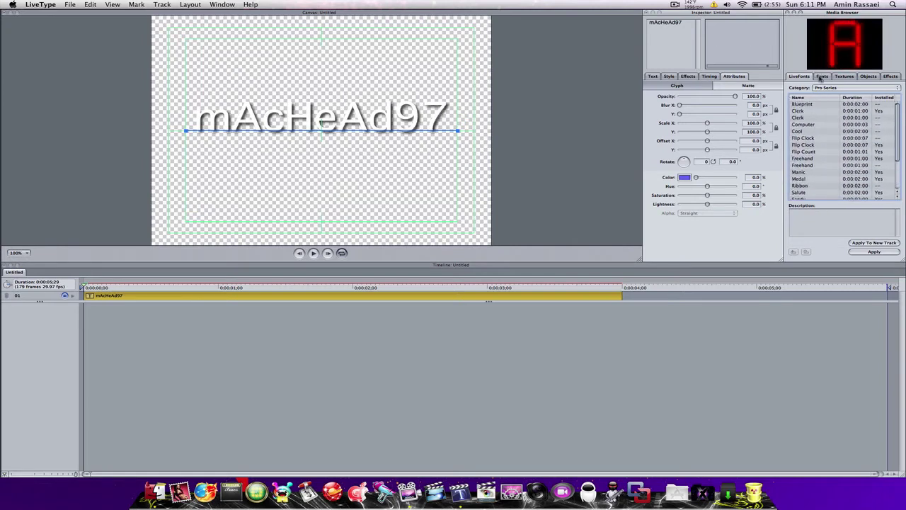
left_click(807, 124)
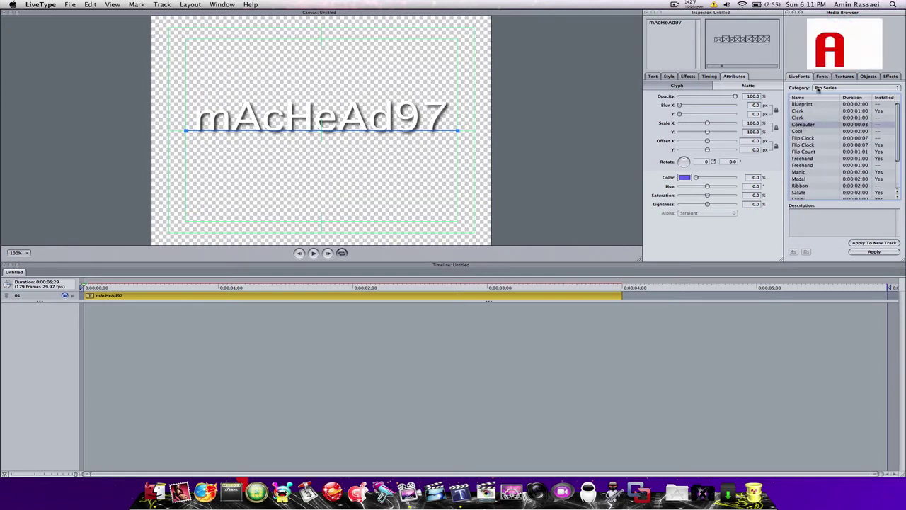
Step: Apply the Bank Gothic font in the Medium typeface to the title
left_click(822, 76)
scroll(796, 136, "down", 3)
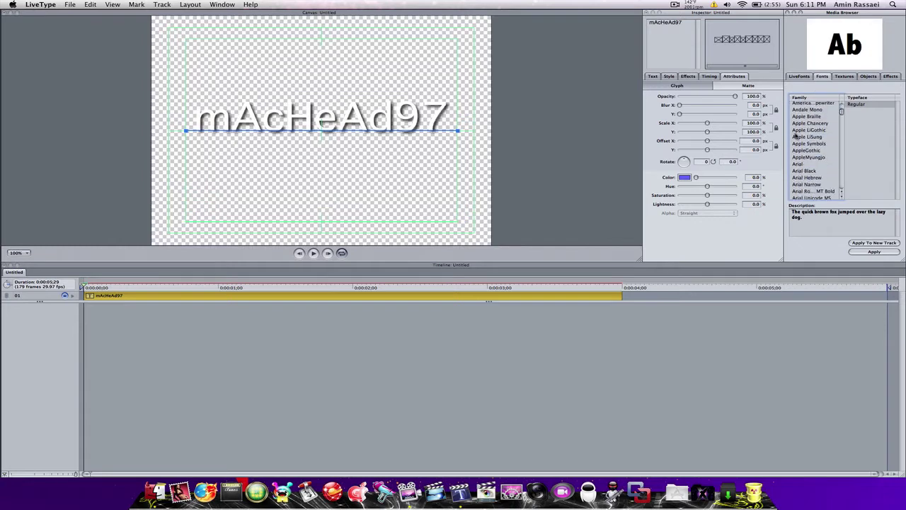
scroll(807, 150, "down", 5)
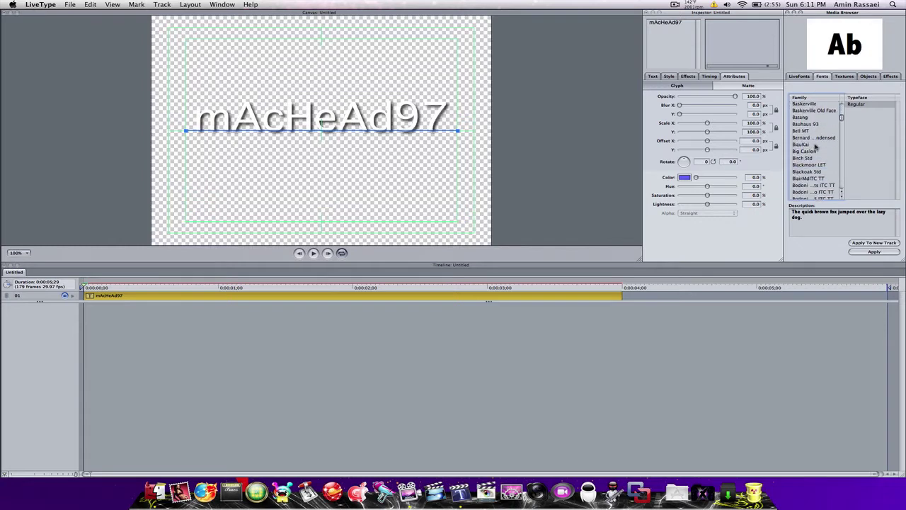
scroll(816, 145, "up", 2)
left_click(807, 135)
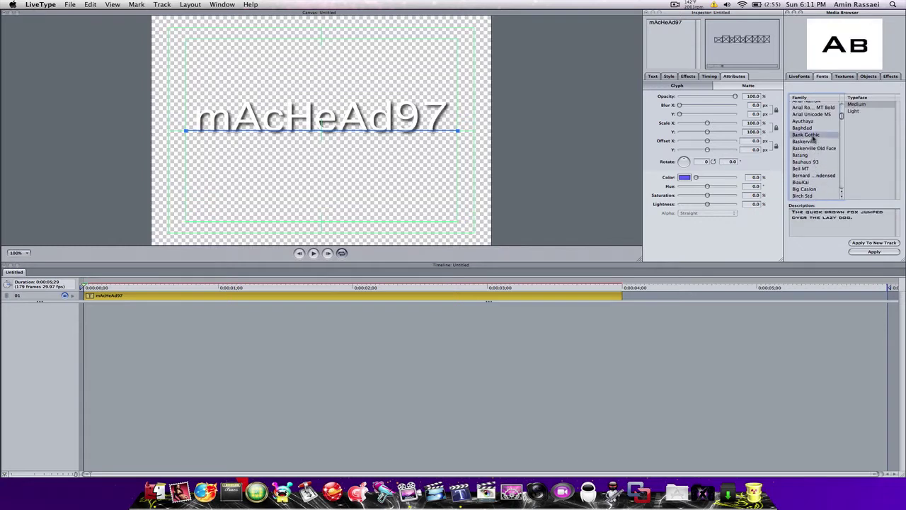
left_click(874, 252)
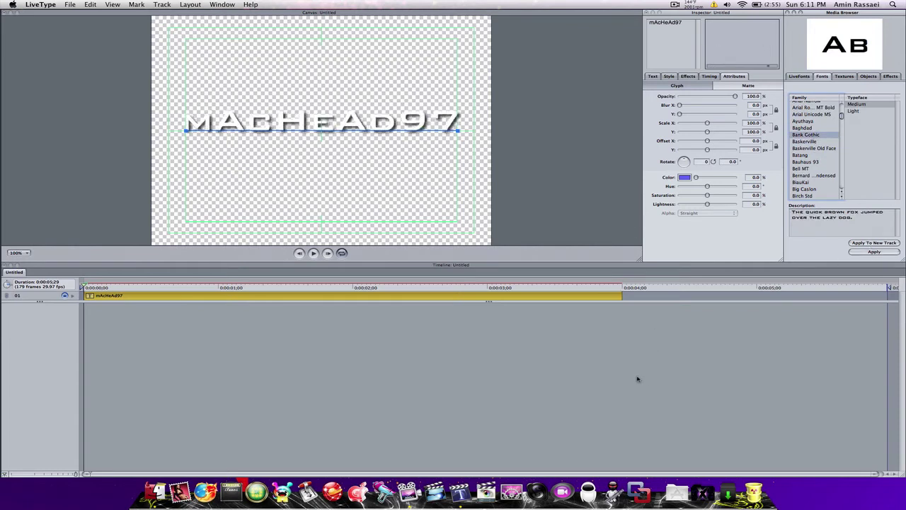
Step: Browse the Space textures, previewing Voyage and Solar Wind
left_click(844, 76)
left_click(841, 88)
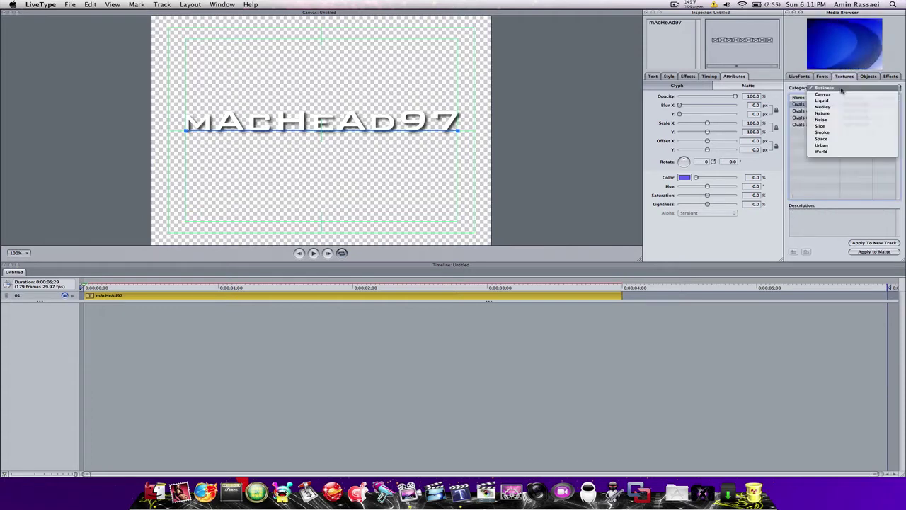
left_click(823, 139)
left_click(825, 132)
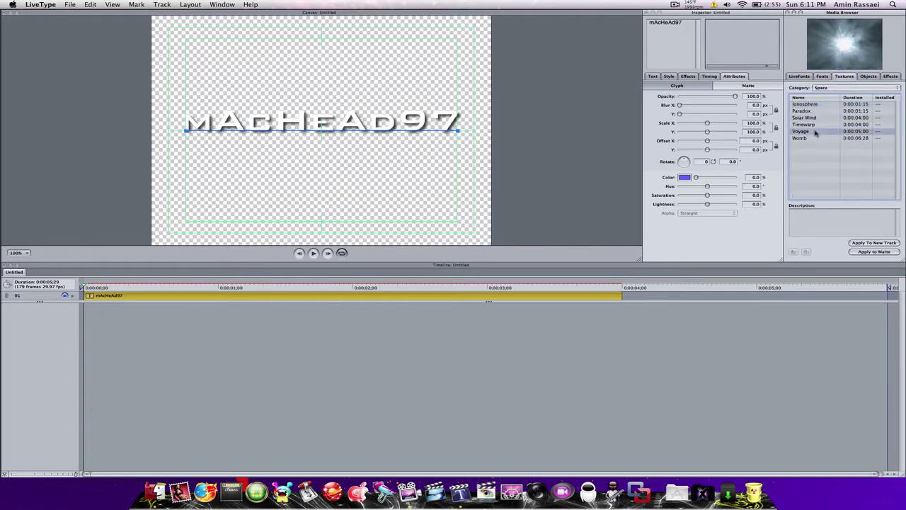
key("Up")
key("Up")
key("Up")
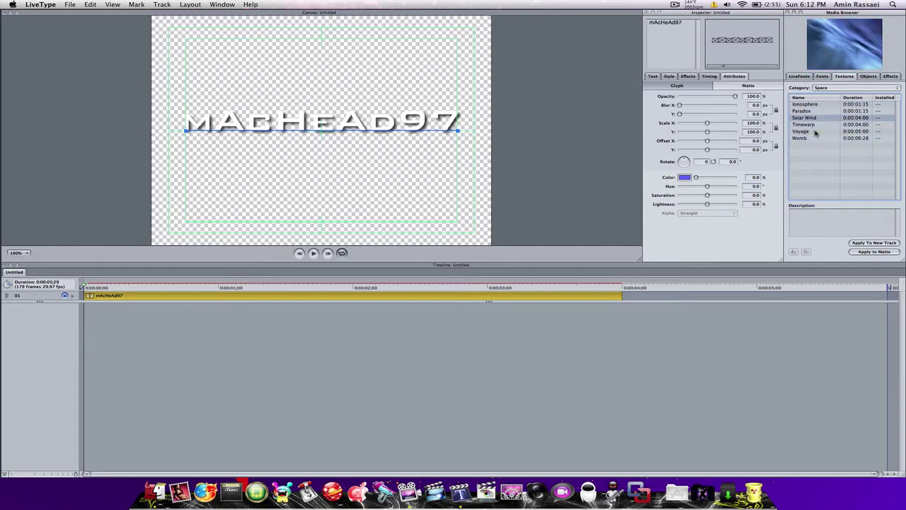
key("Down")
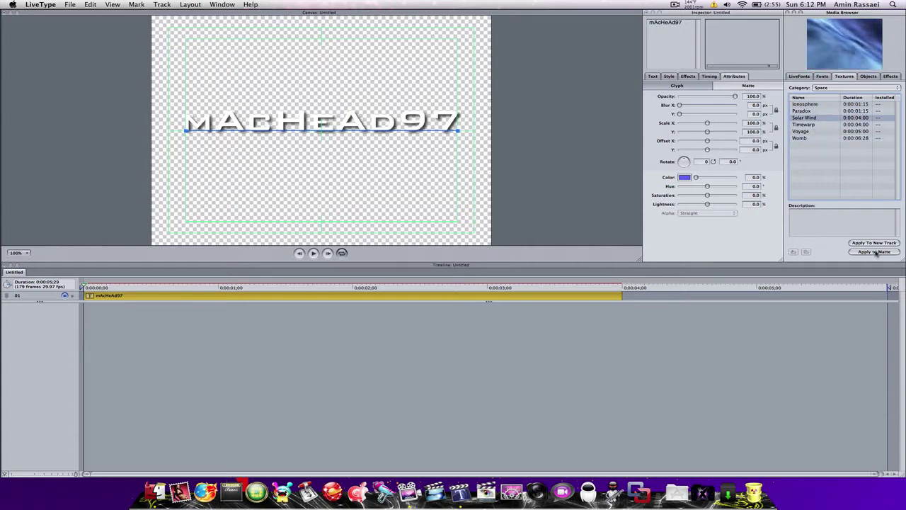
Step: Apply the Fern texture from the Nature category to the title's matte
left_click(827, 88)
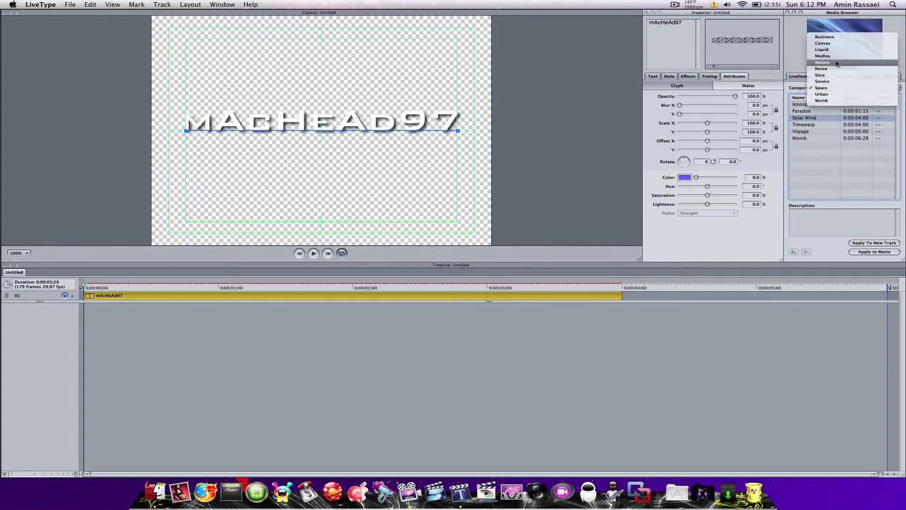
left_click(836, 63)
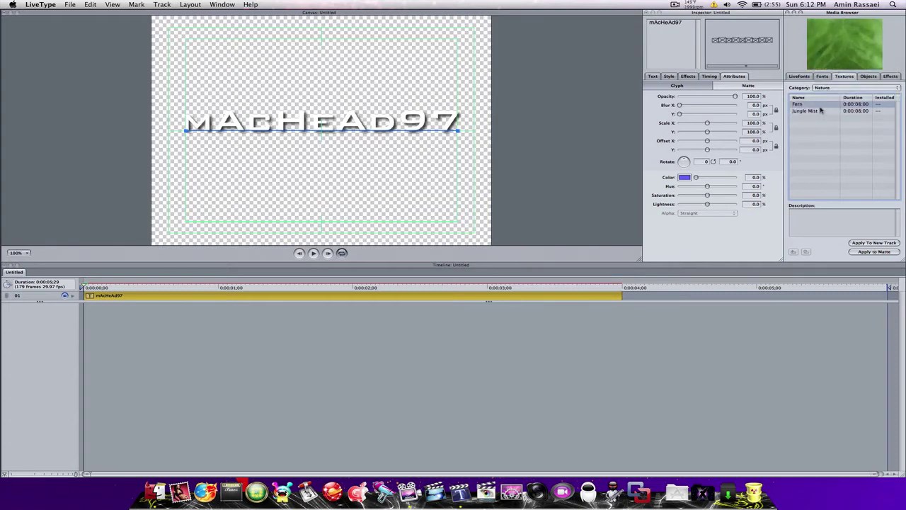
left_click(840, 87)
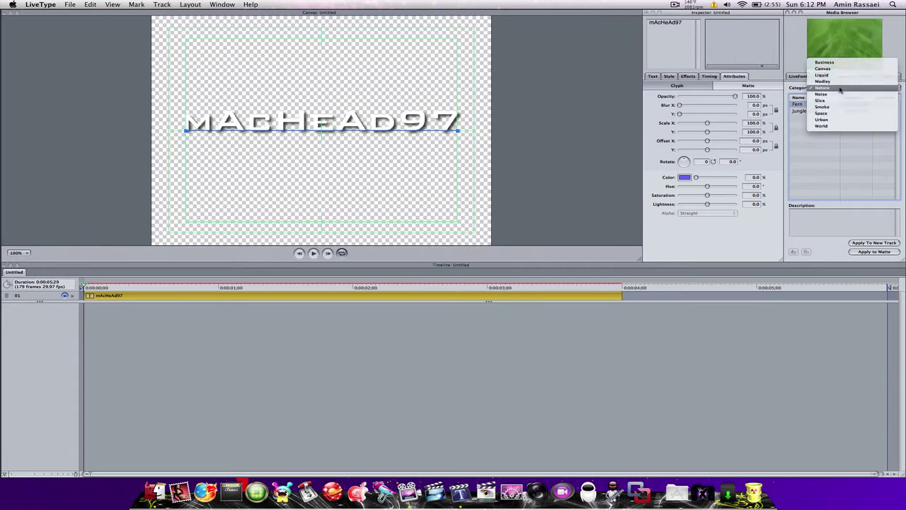
left_click(840, 89)
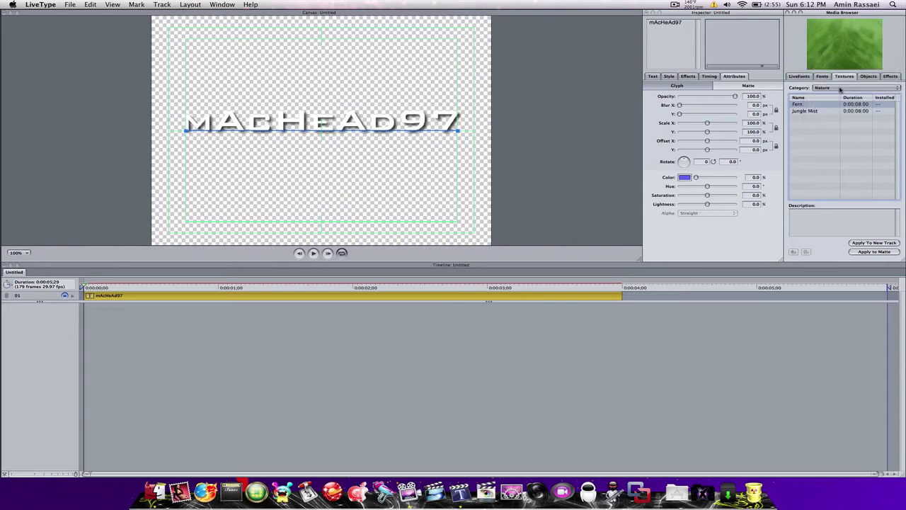
left_click(888, 251)
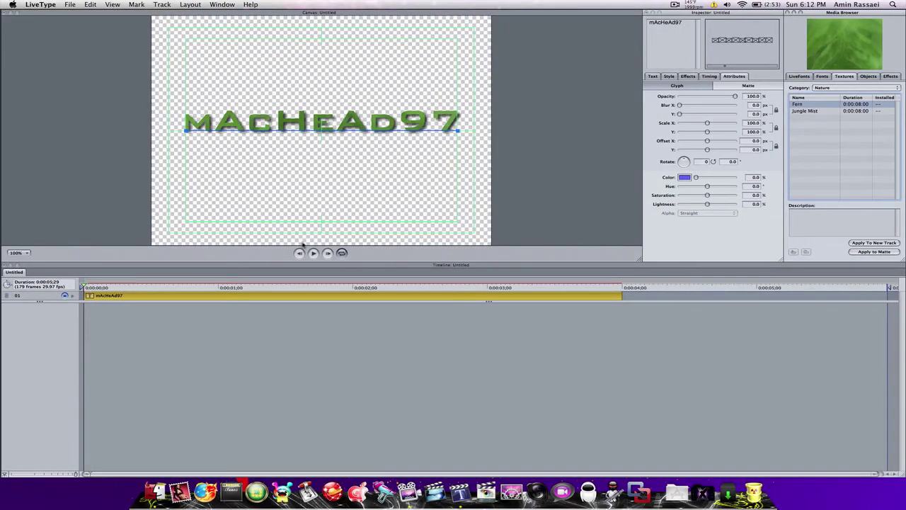
Step: Play back the textured title, check the track's end, and return the playhead to the start
key("space")
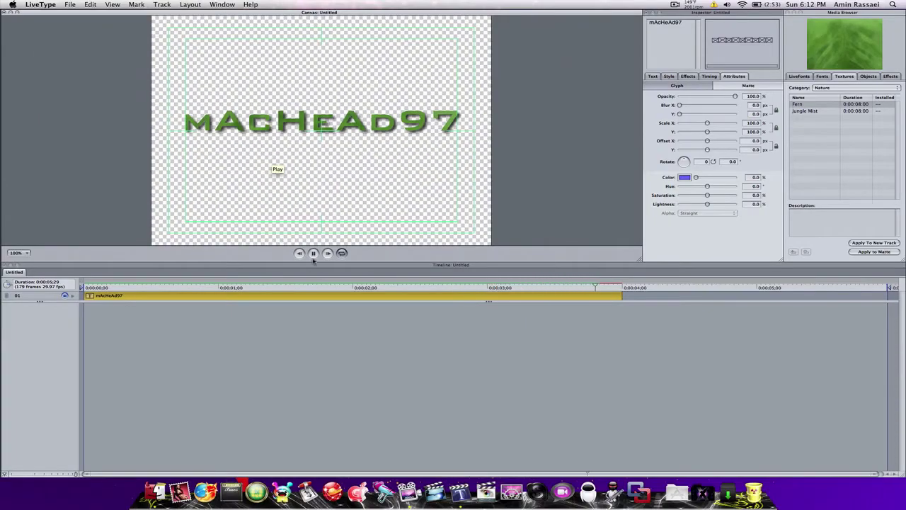
key("space")
left_click(622, 285)
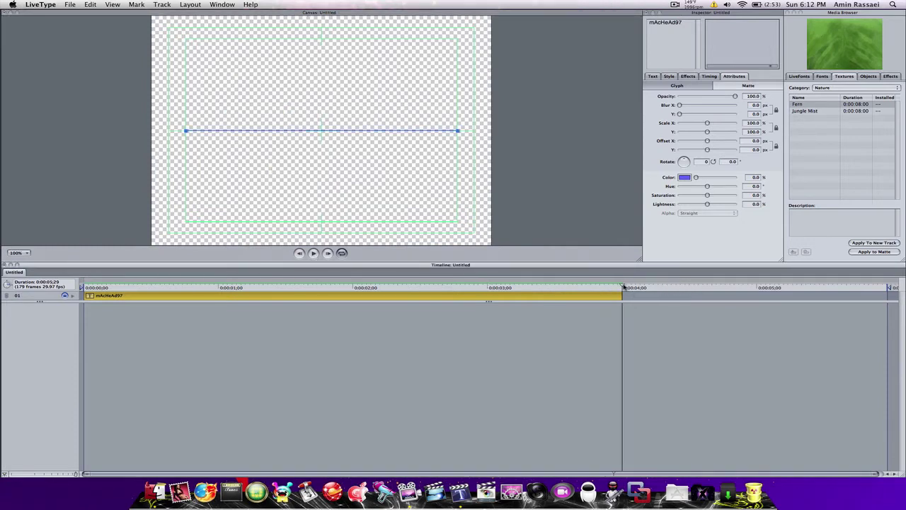
left_click_drag(623, 286, 92, 286)
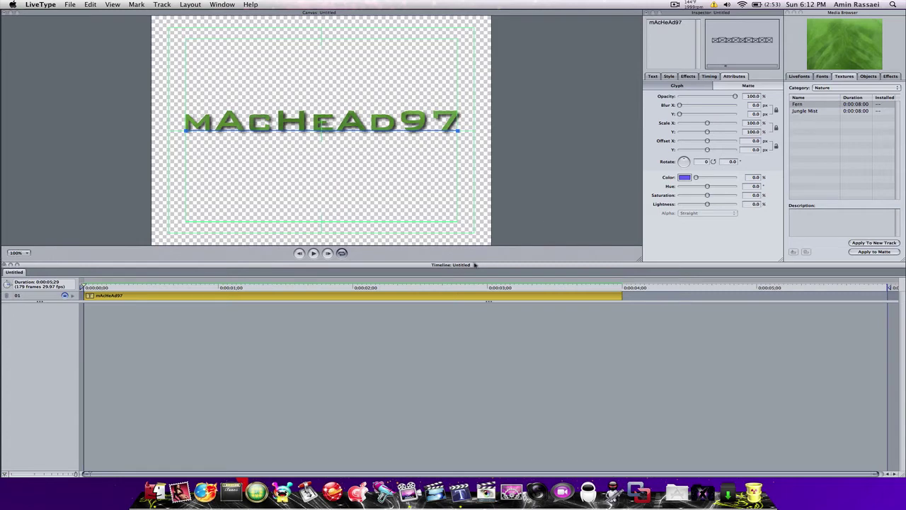
Step: Add the Solar Wind texture from the Space category on a new track as the title's background
left_click(847, 87)
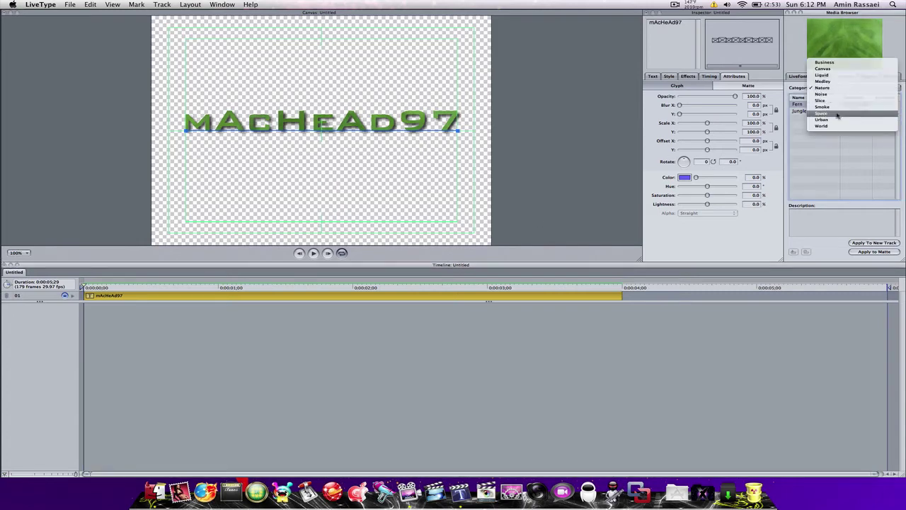
left_click(838, 114)
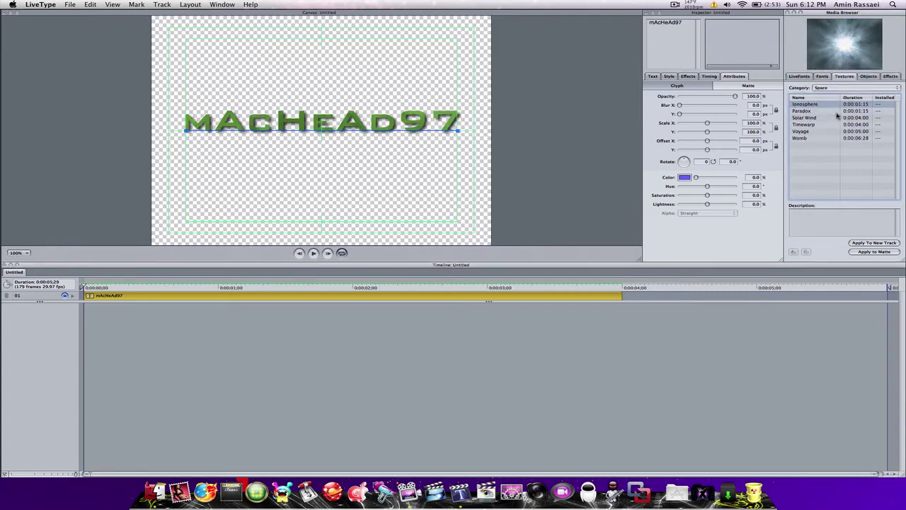
key("Down")
key("Down")
key("Down")
key("Down")
key("Down")
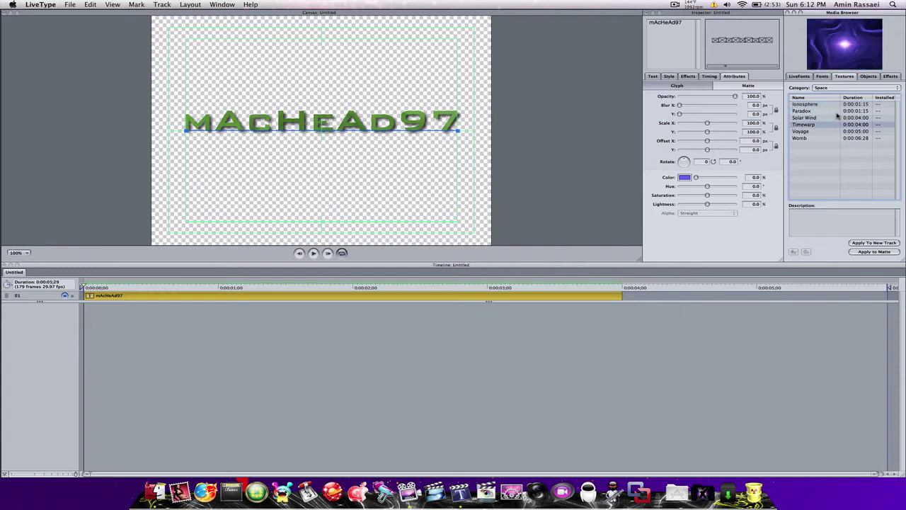
key("Up")
key("Up")
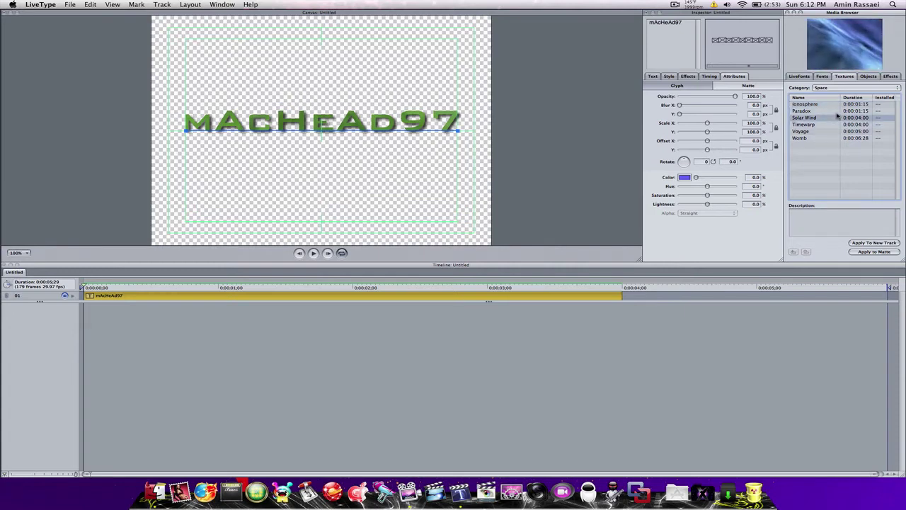
left_click(869, 243)
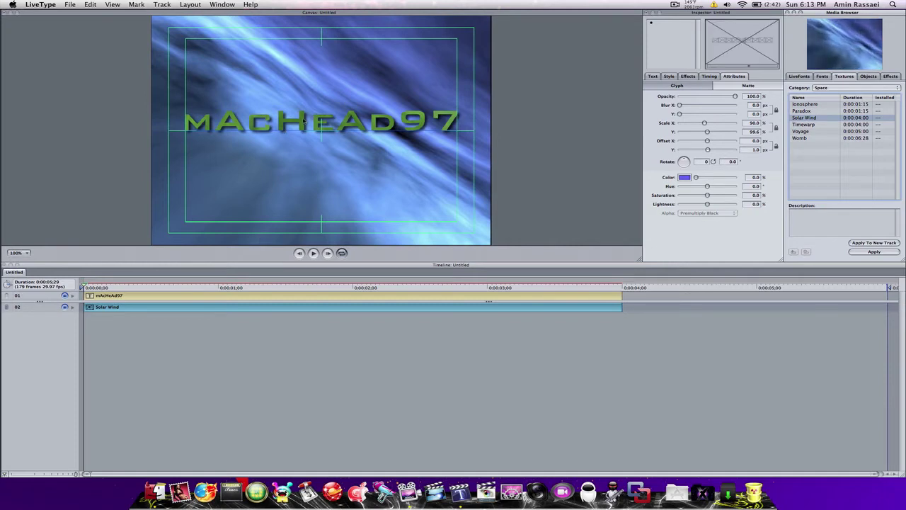
Step: Play back the title over its moving background and return the playhead to the start
left_click(312, 254)
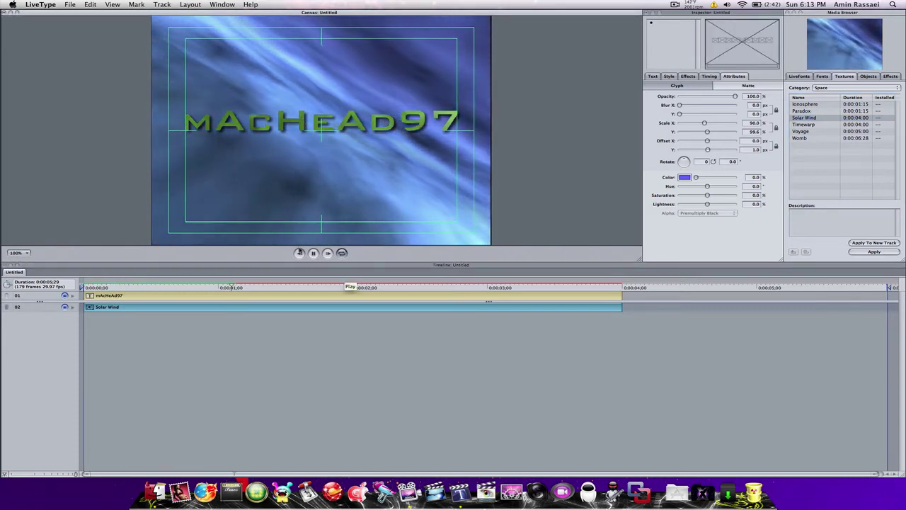
left_click(312, 253)
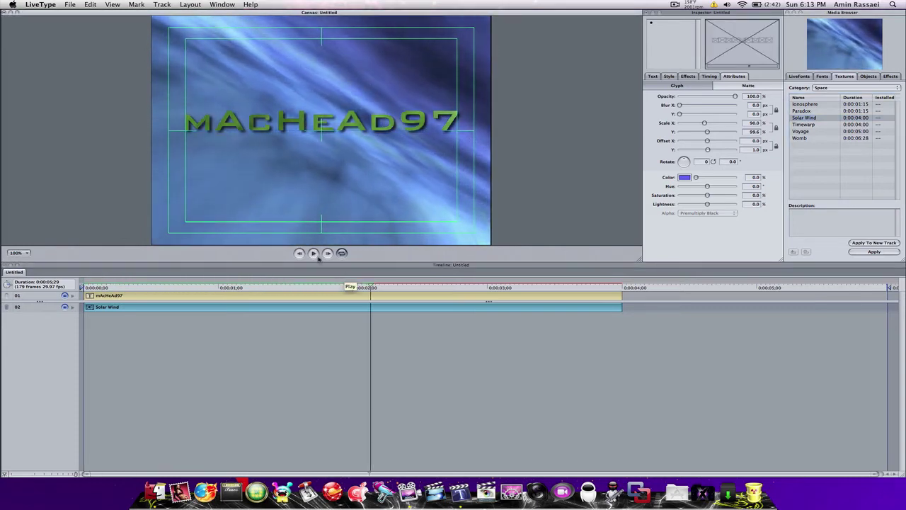
left_click_drag(374, 286, 84, 285)
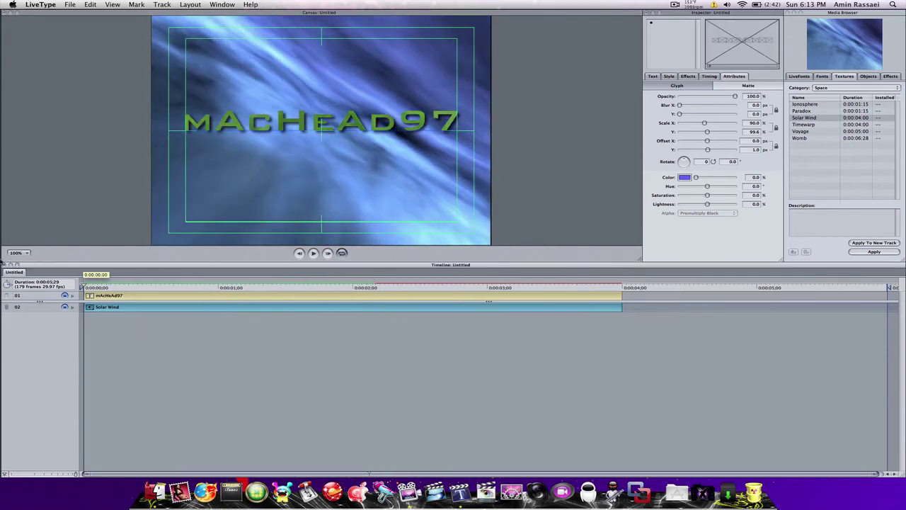
Step: Move the title's glyphs down to the canvas centre, with a Y offset of about 18 px, and play back the animation
left_click(321, 121)
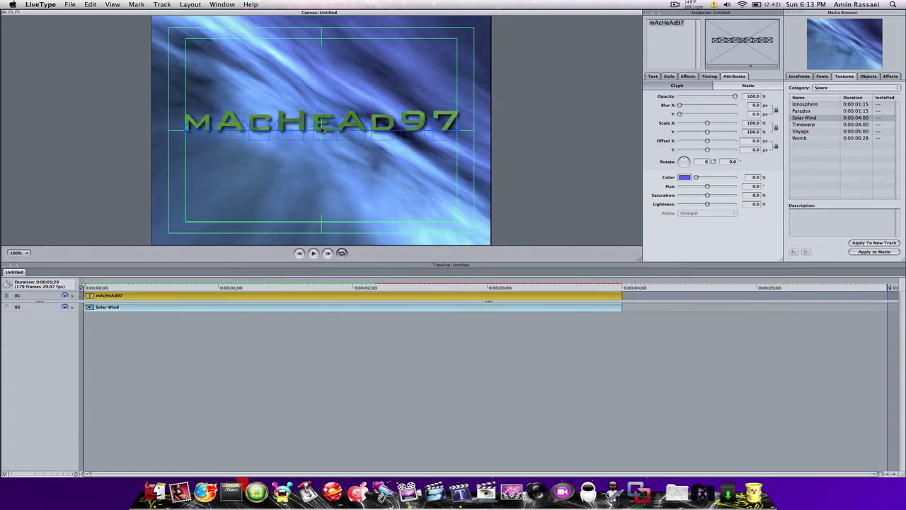
left_click_drag(321, 126, 321, 130)
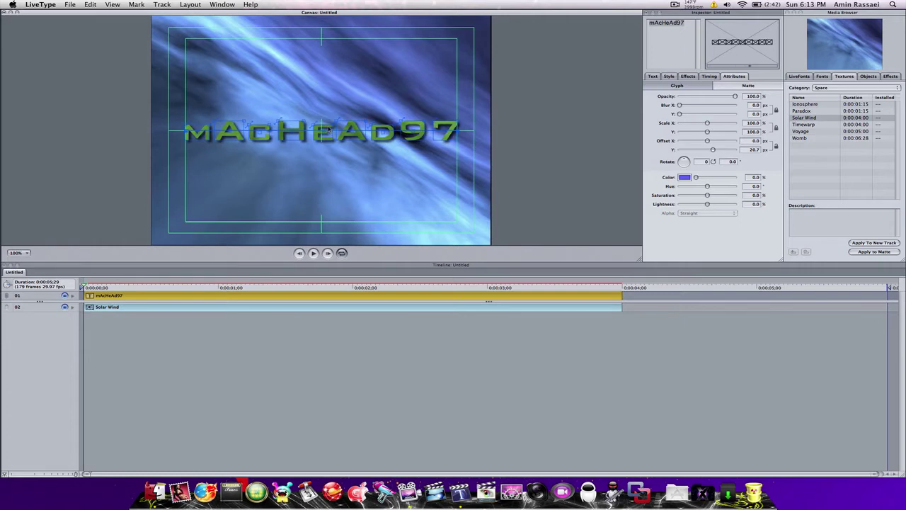
left_click_drag(327, 126, 328, 124)
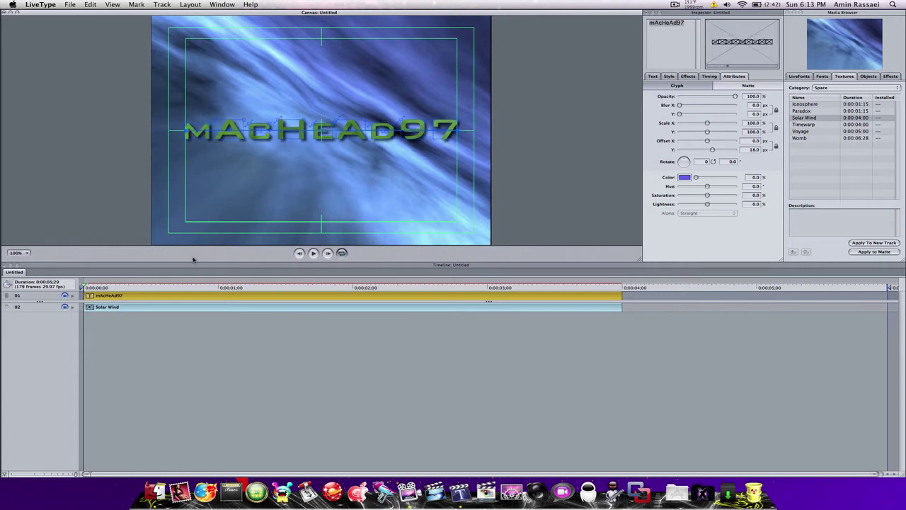
left_click(320, 362)
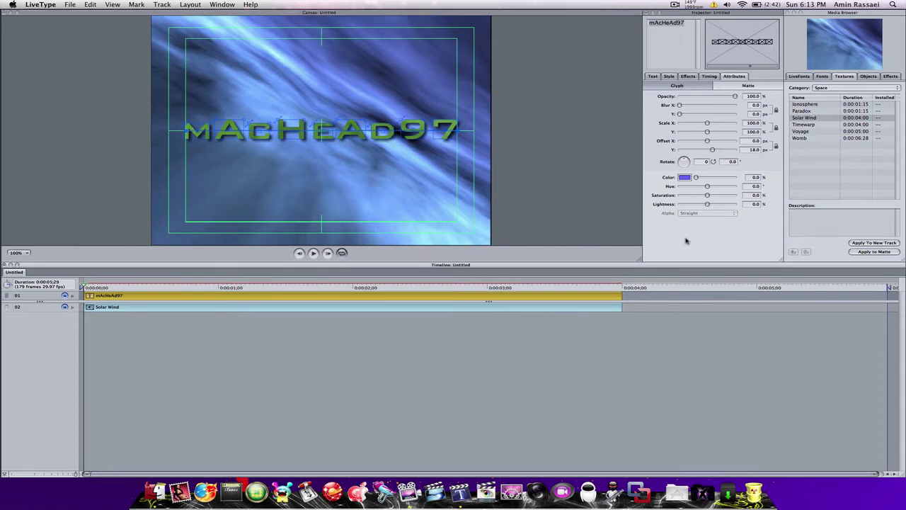
left_click(313, 253)
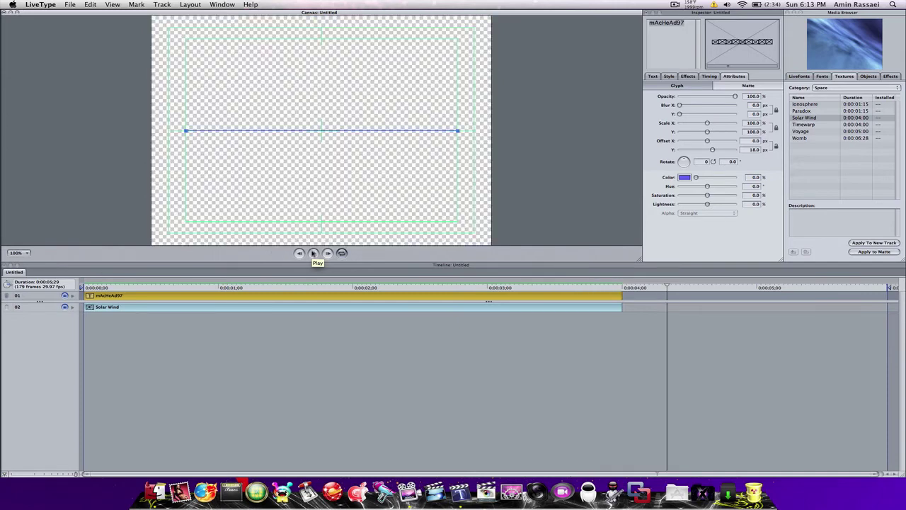
key("space")
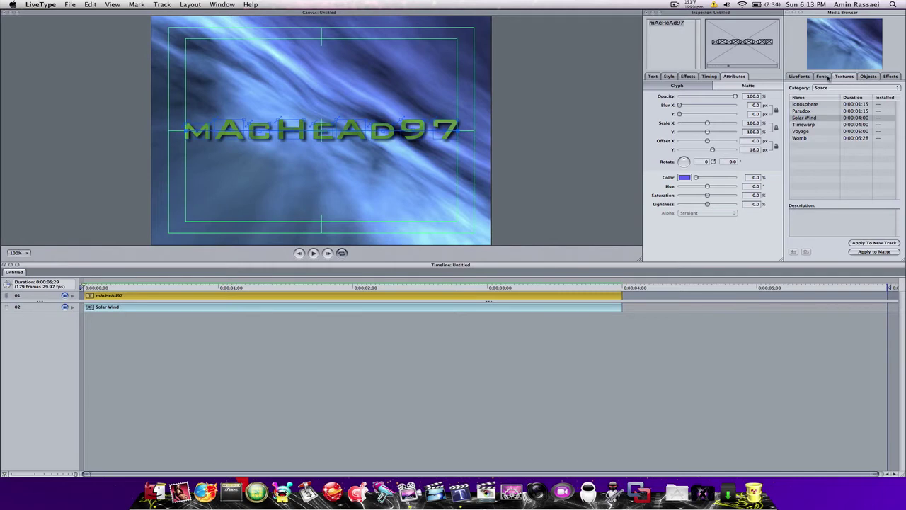
Step: Apply the Blurry Track effect from the Collectors Edition category to the title and play back the result
left_click(868, 77)
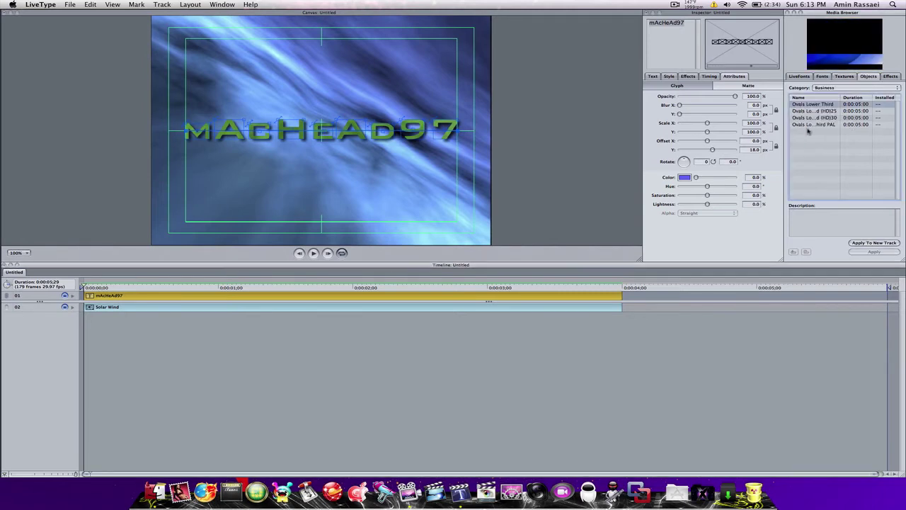
left_click(894, 76)
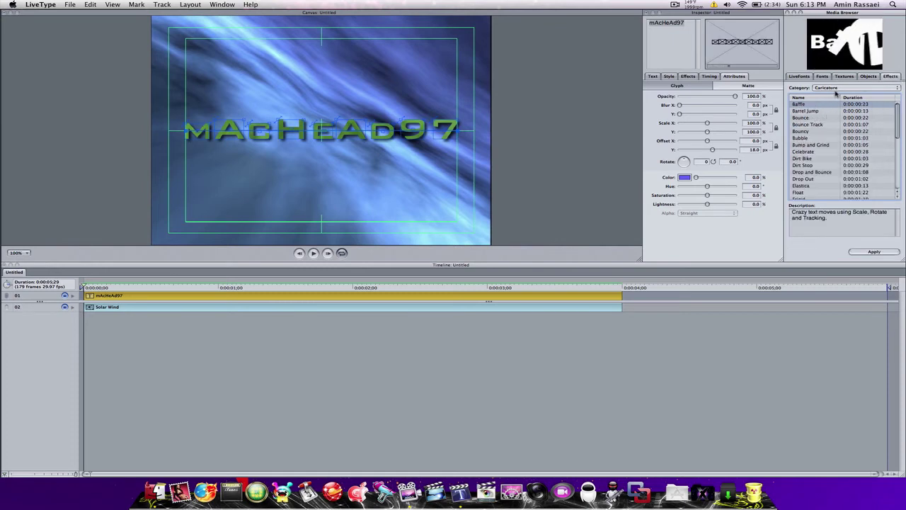
left_click(836, 89)
left_click(837, 94)
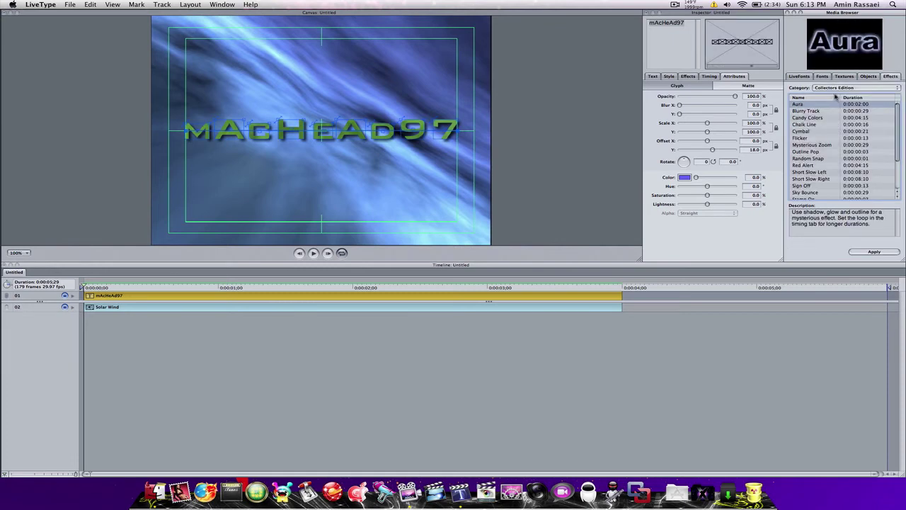
left_click(835, 88)
left_click(836, 105)
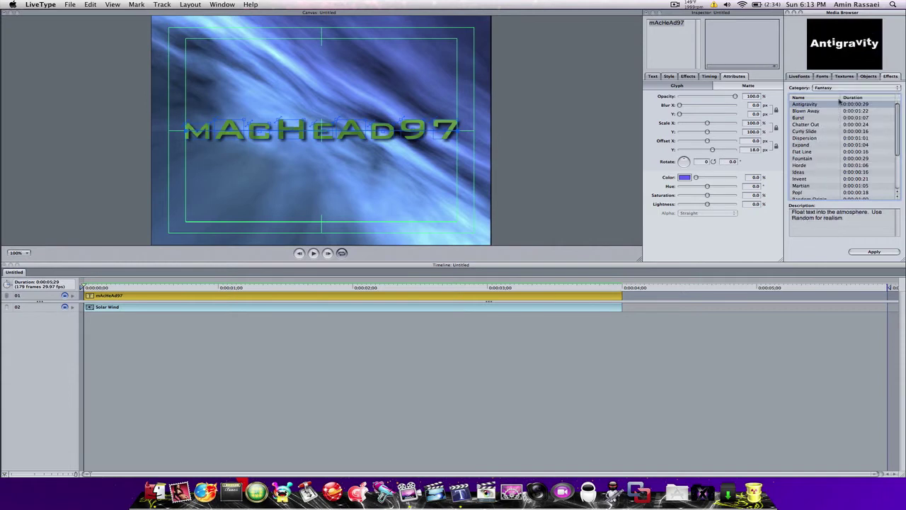
left_click(849, 88)
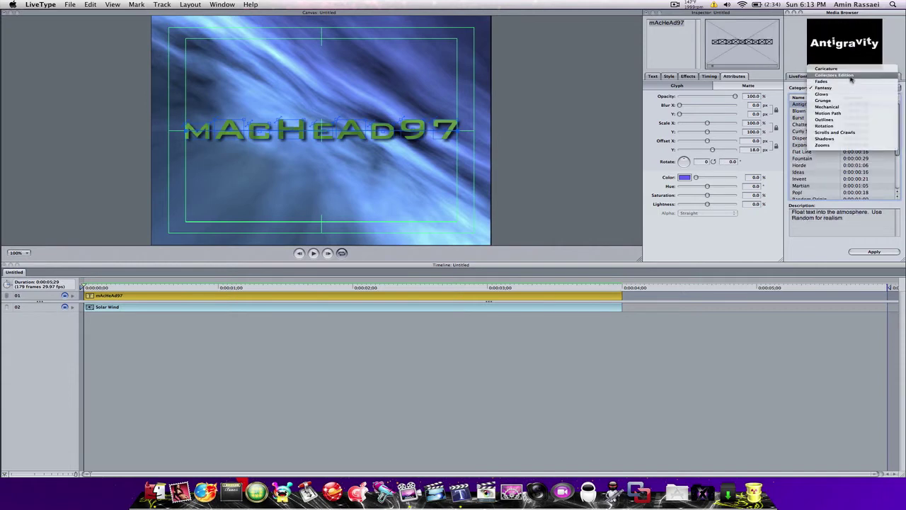
left_click(836, 75)
left_click(825, 119)
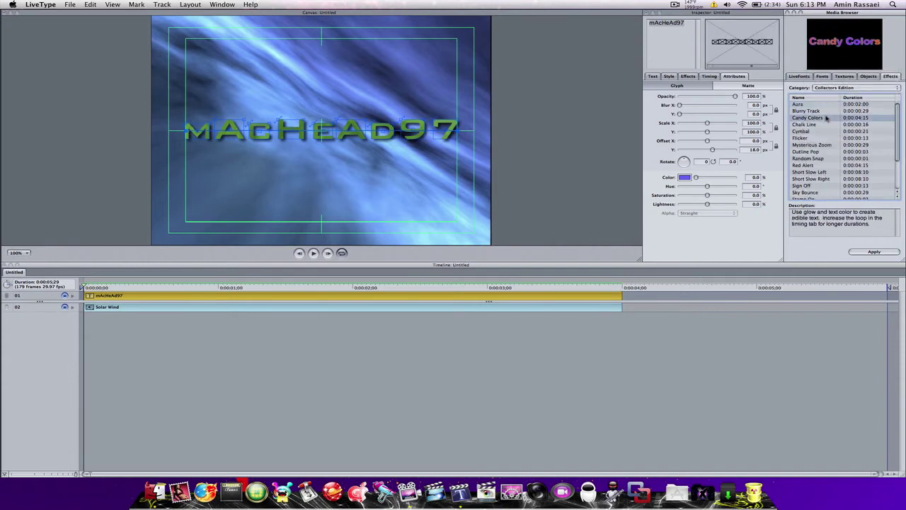
key("Up")
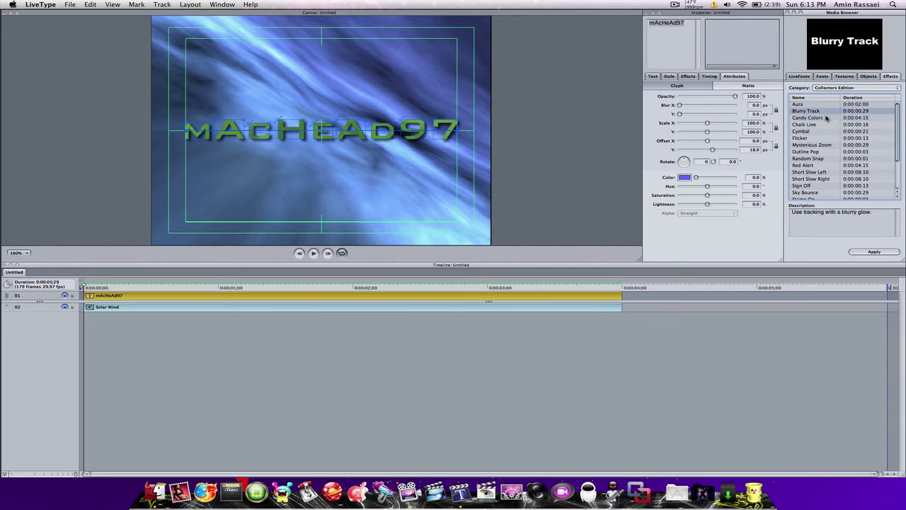
left_click(868, 252)
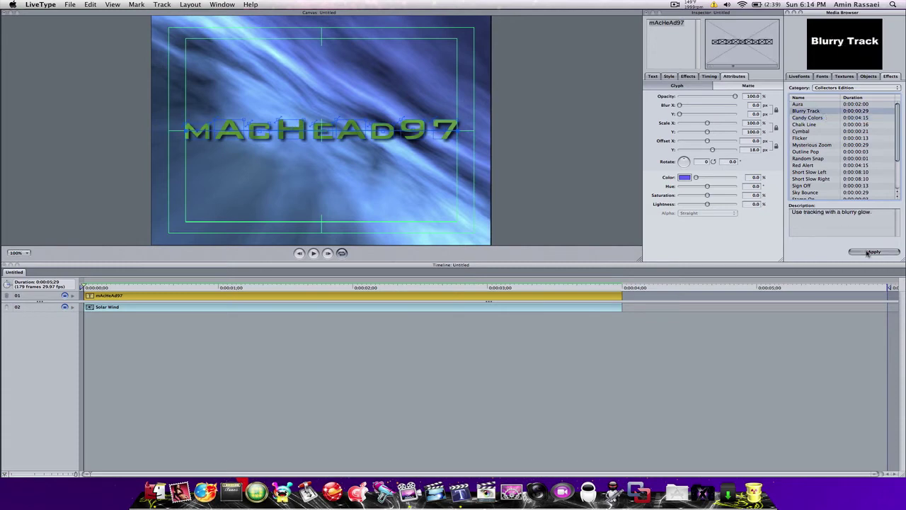
left_click(314, 253)
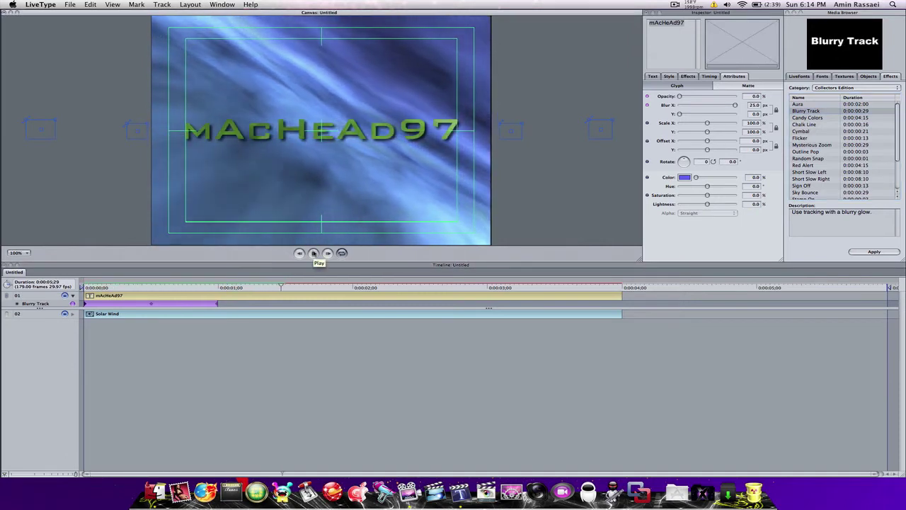
left_click(313, 253)
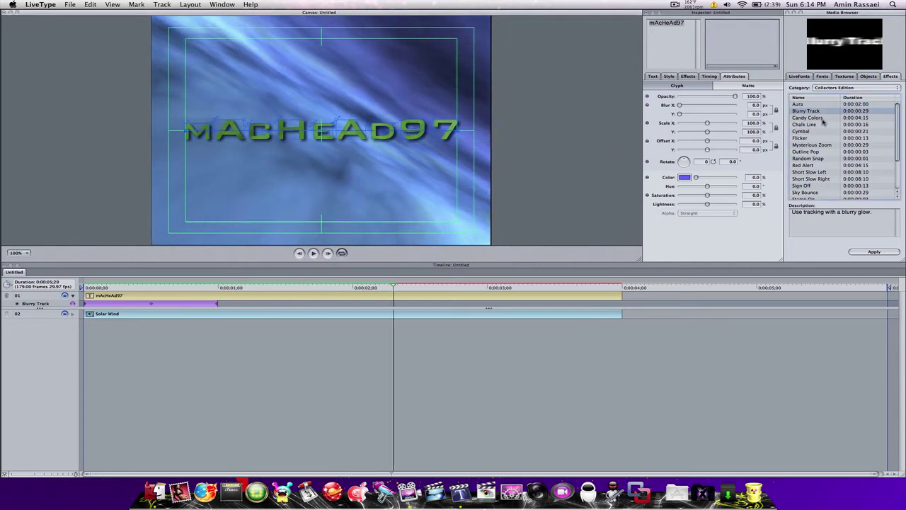
Step: Apply the Sign Off effect from the Collectors Edition category to the title
scroll(822, 122, "down", 2)
scroll(823, 121, "down", 1)
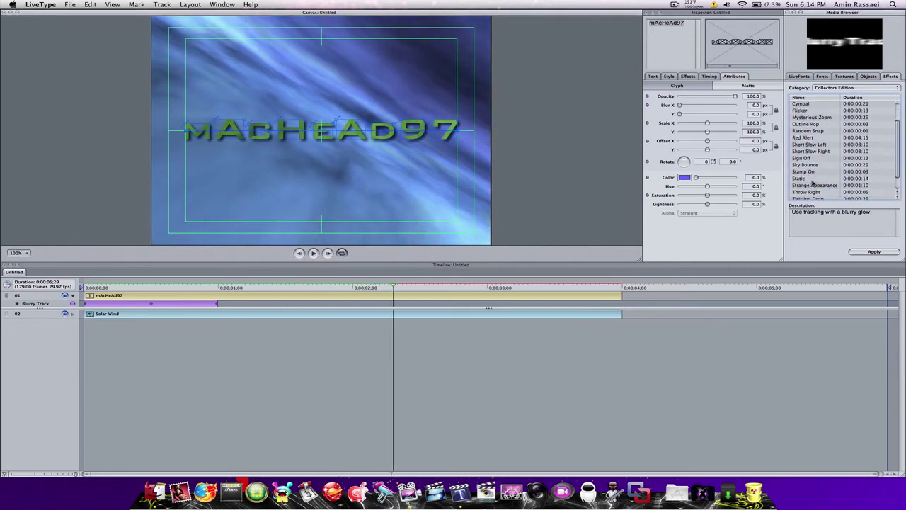
left_click(802, 158)
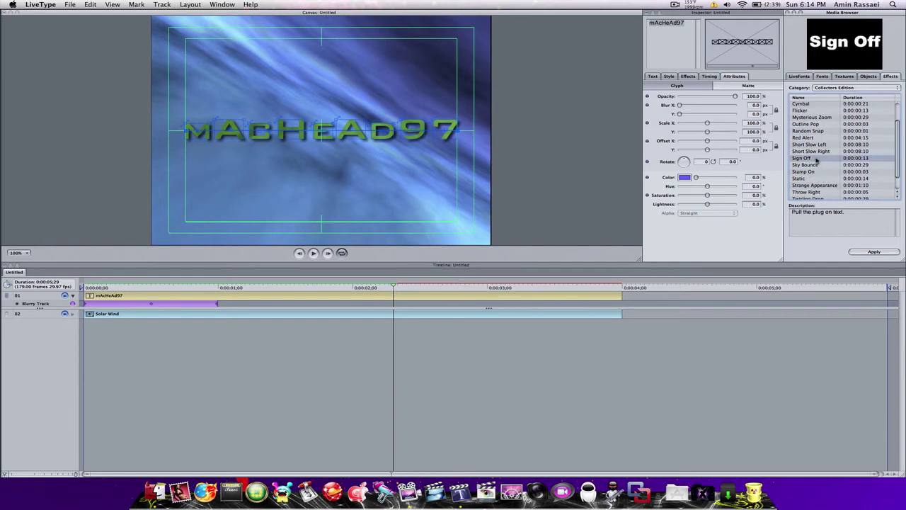
left_click(875, 252)
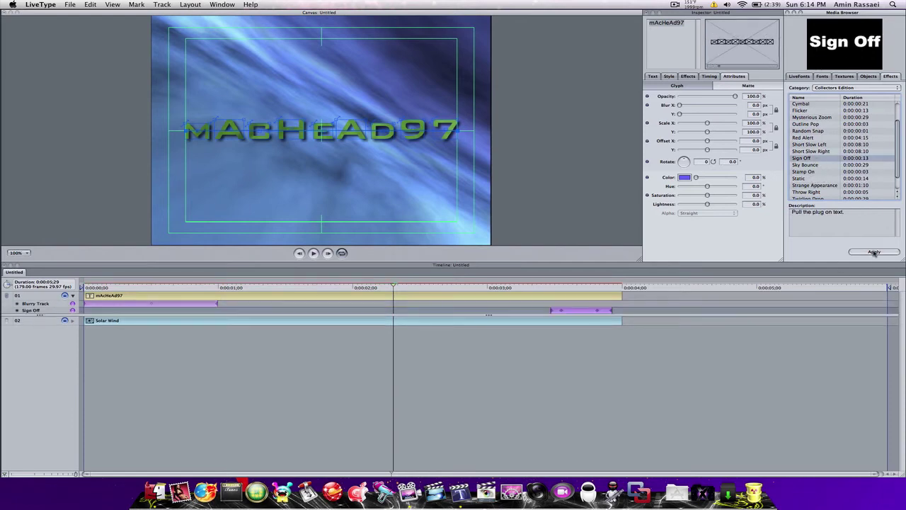
Step: Play back the title's Sign Off effect and return the playhead to the start of the timeline
left_click(313, 252)
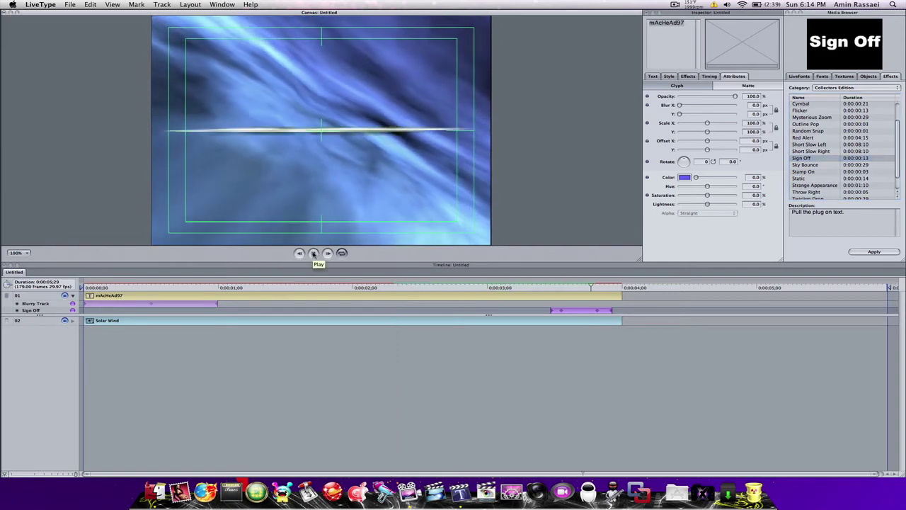
left_click(313, 253)
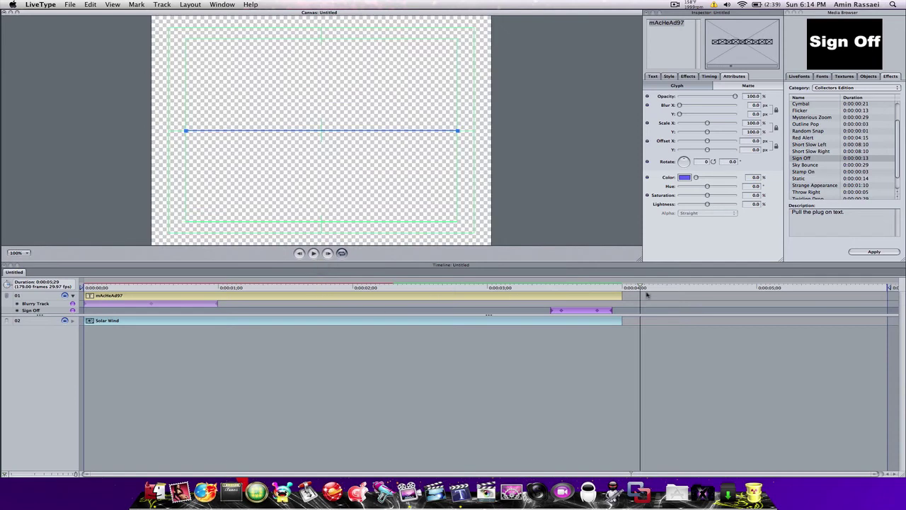
left_click_drag(646, 295, 34, 262)
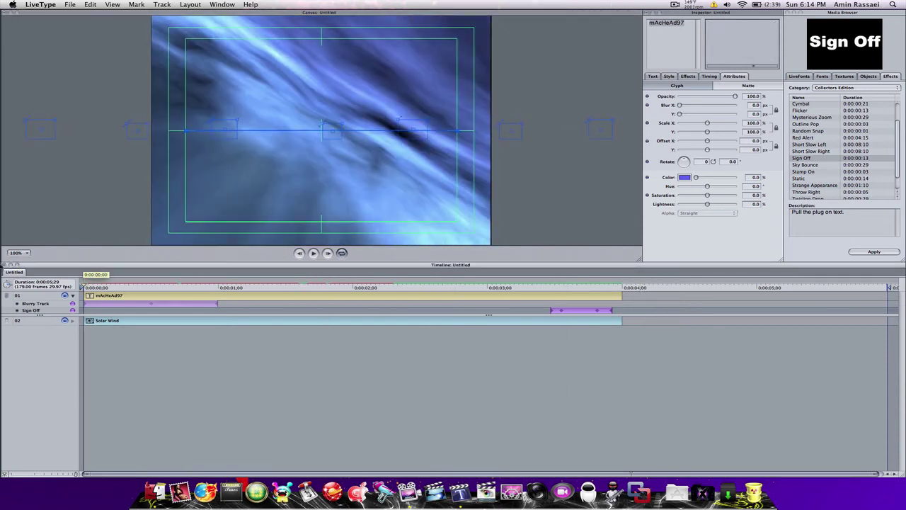
Step: Add a new text track above the existing title and enter "SUBSCRIBE!" as its text
left_click(45, 78)
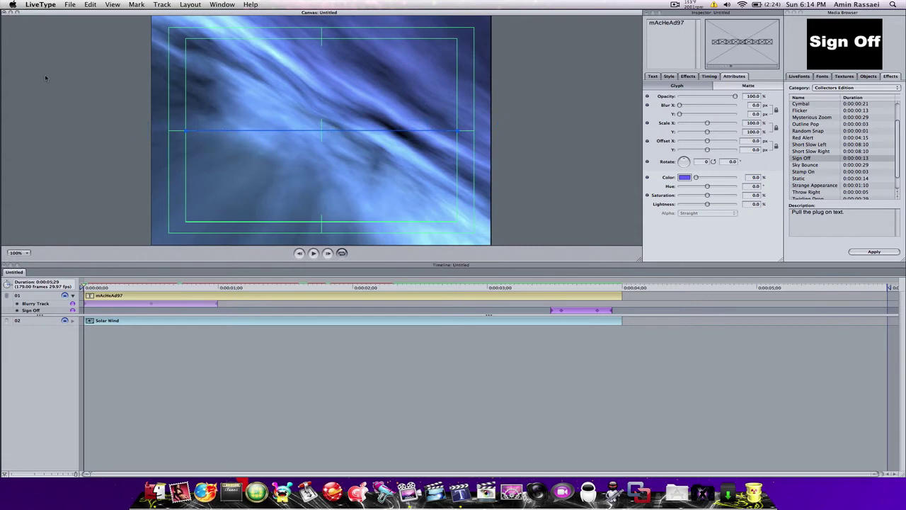
key("super+t")
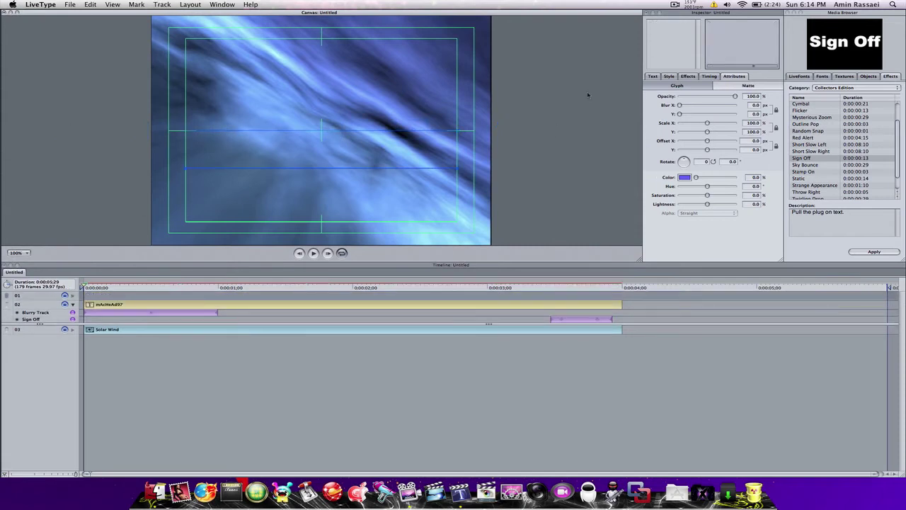
left_click(651, 47)
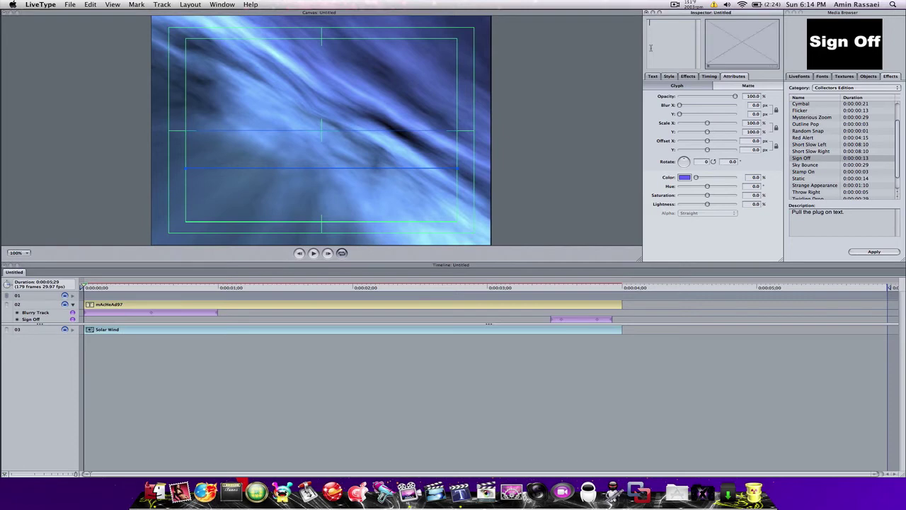
type("SUBCI")
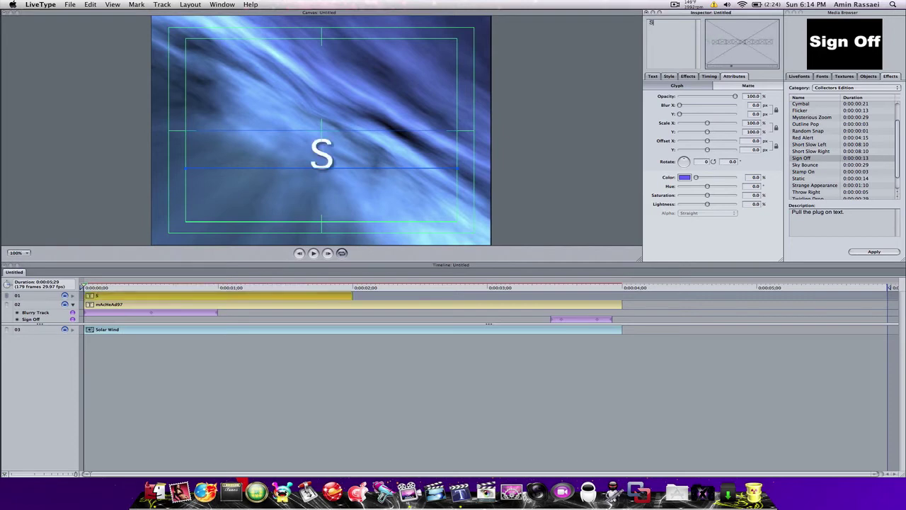
key("BackSpace")
key("BackSpace")
key("BackSpace")
key("BackSpace")
key("BackSpace")
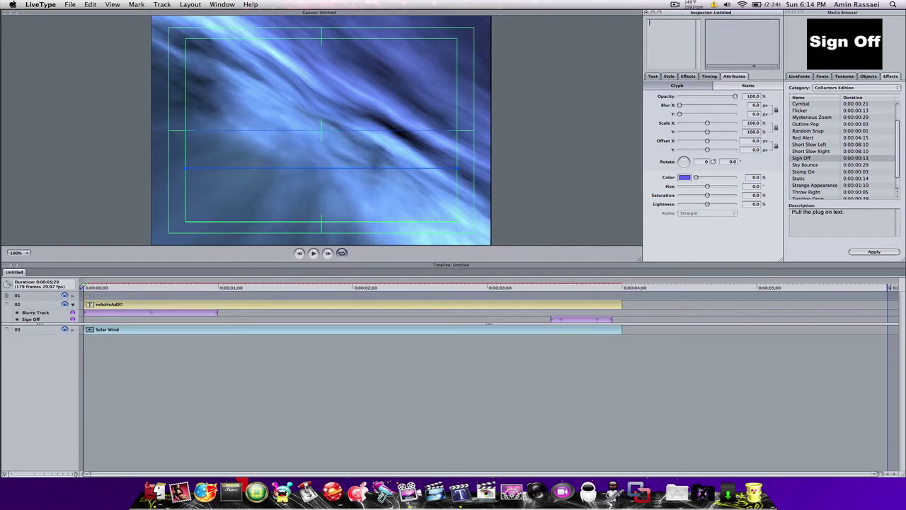
type("SUBSCRIBE!")
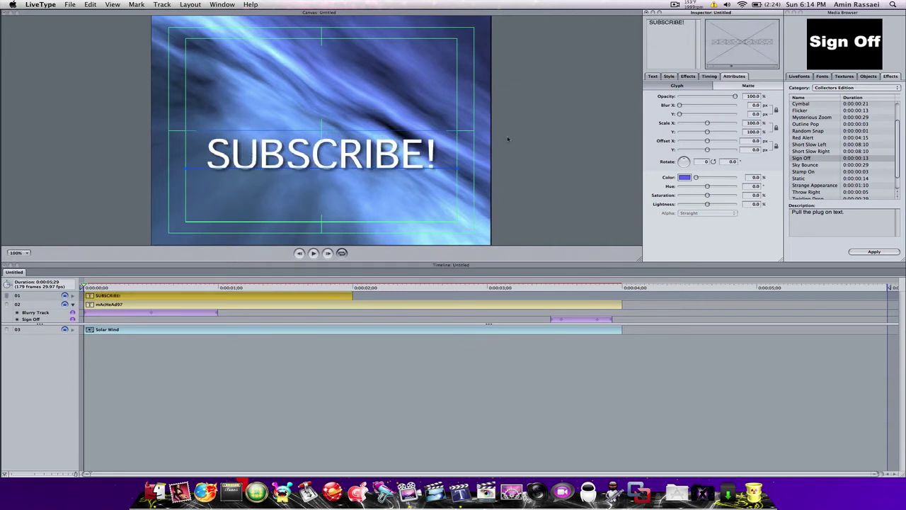
Step: Move all SUBSCRIBE! glyphs up to the canvas centre, with offsets of about X -9 px and Y -50 px
left_click(342, 150)
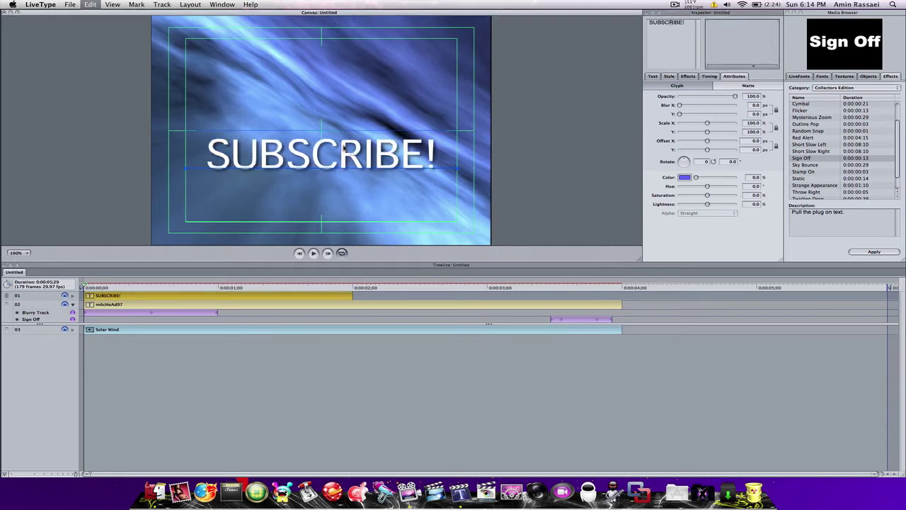
key("super+a")
left_click_drag(343, 146, 342, 125)
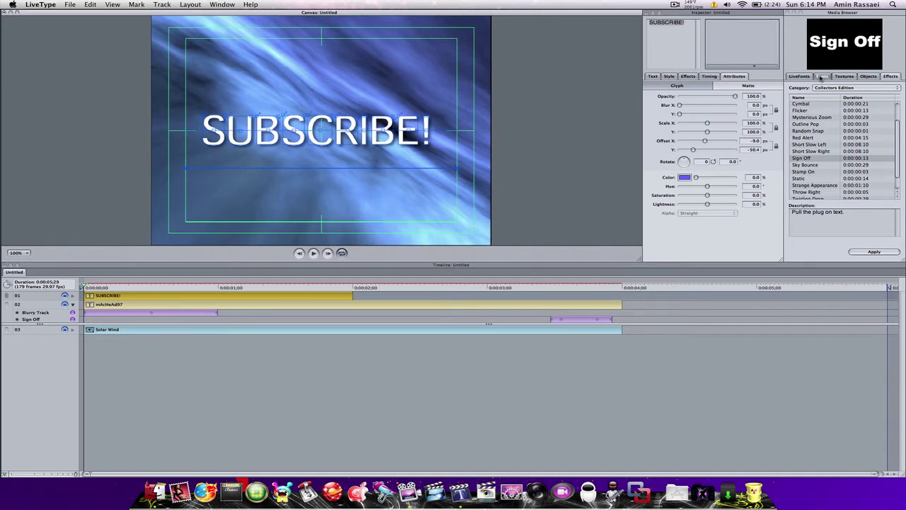
Step: Preview installed fonts such as Baskerville and Batang for the SUBSCRIBE! title
left_click(822, 76)
left_click(794, 141)
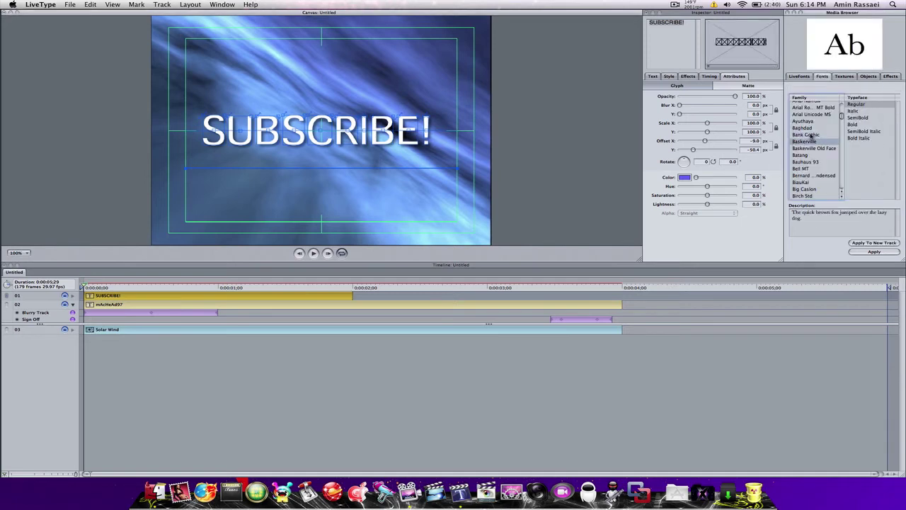
left_click(807, 134)
left_click(807, 162)
key("Up")
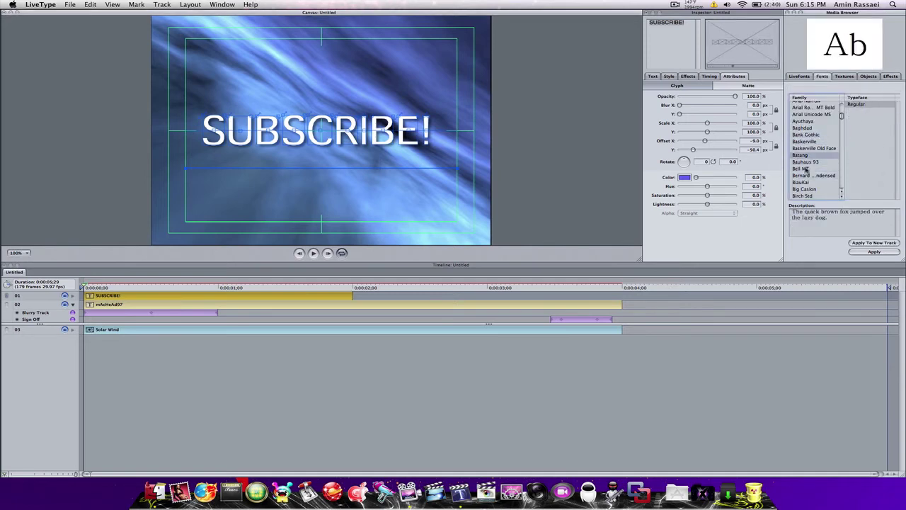
Step: Apply the Stipple texture from the Noise category to the SUBSCRIBE! title's matte and play back the result
left_click(844, 77)
left_click(822, 131)
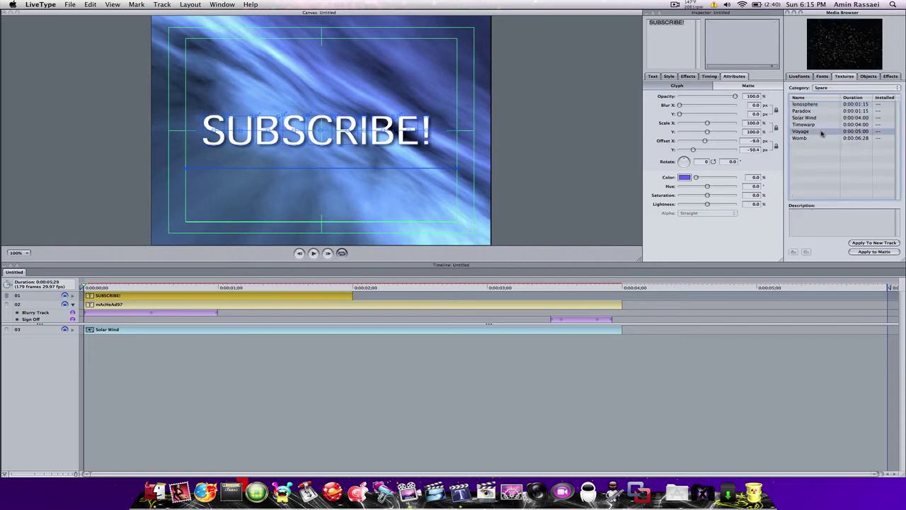
left_click(836, 87)
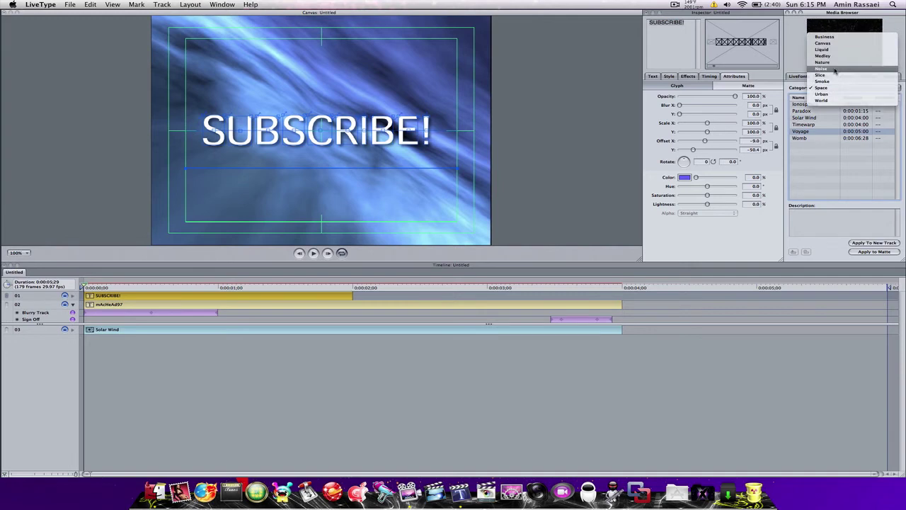
left_click(836, 68)
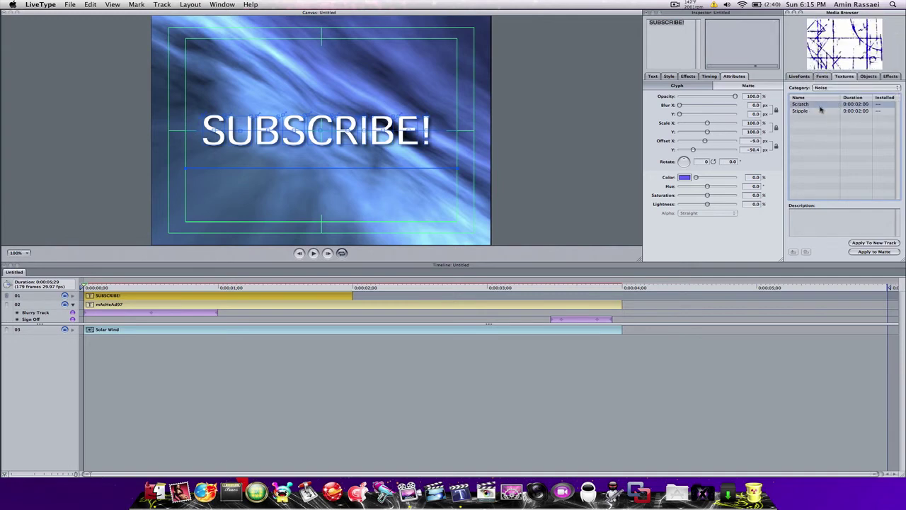
left_click(821, 111)
left_click(856, 252)
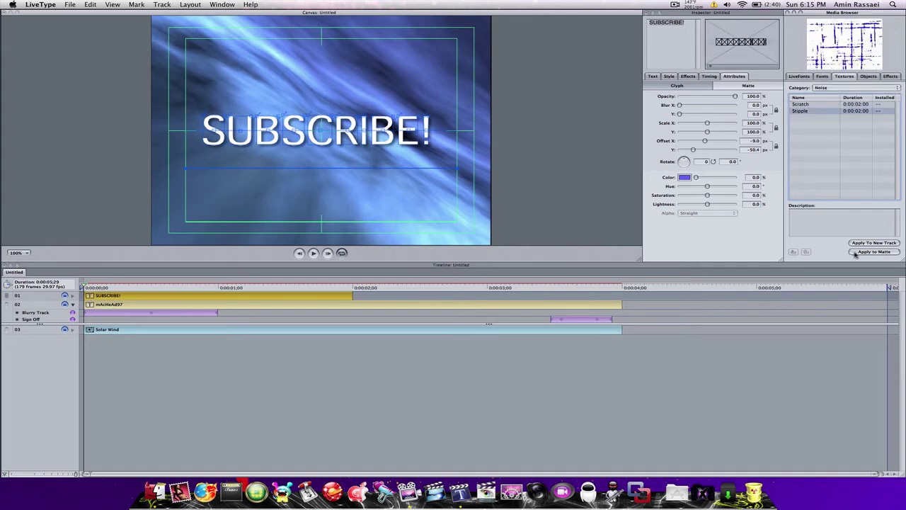
left_click(857, 253)
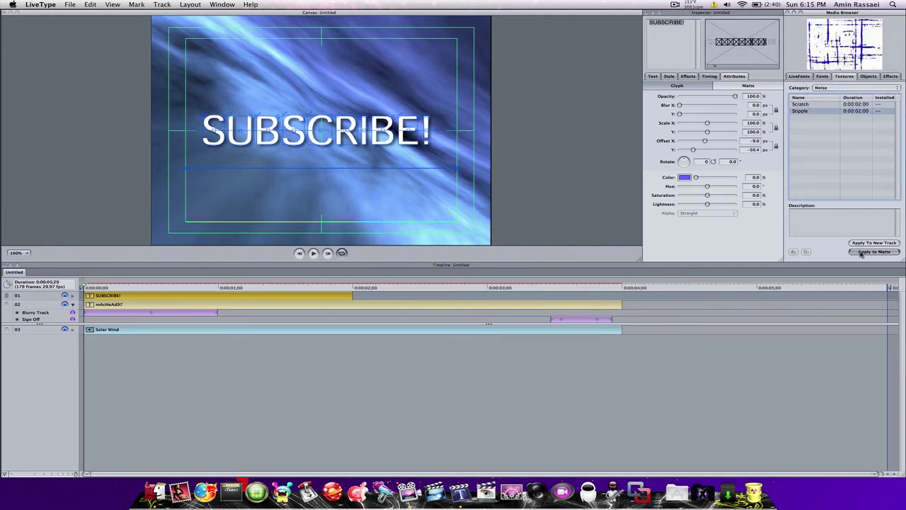
left_click(315, 253)
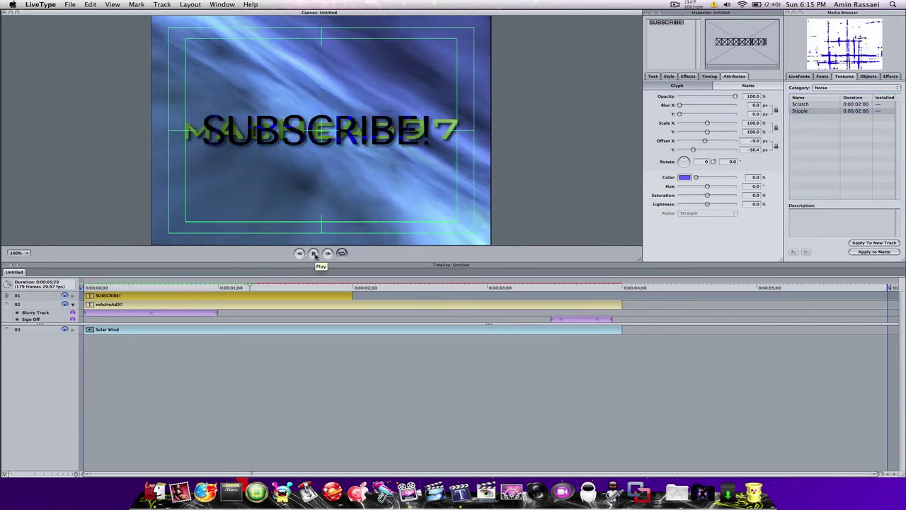
left_click(314, 253)
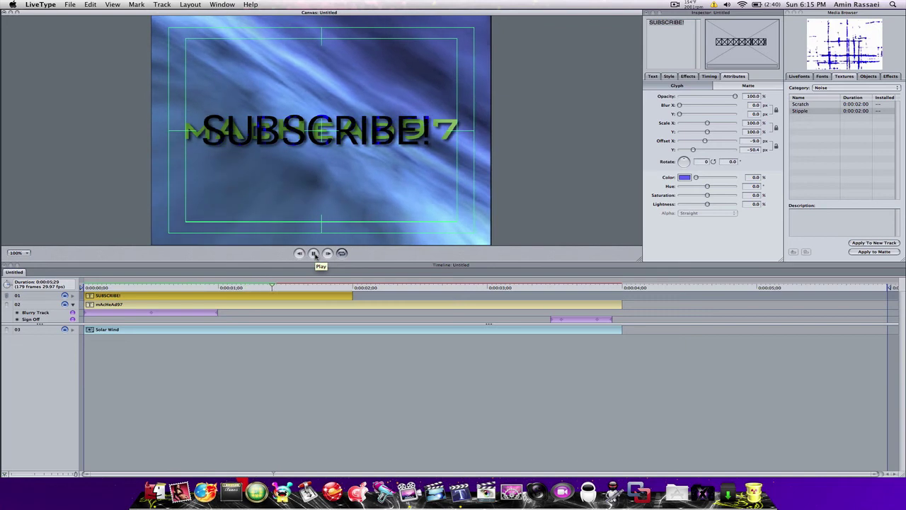
Step: Move the SUBSCRIBE! track to start where the mAcHeAd97 track ends, and extend its end to 0:00:07;00
left_click(209, 296)
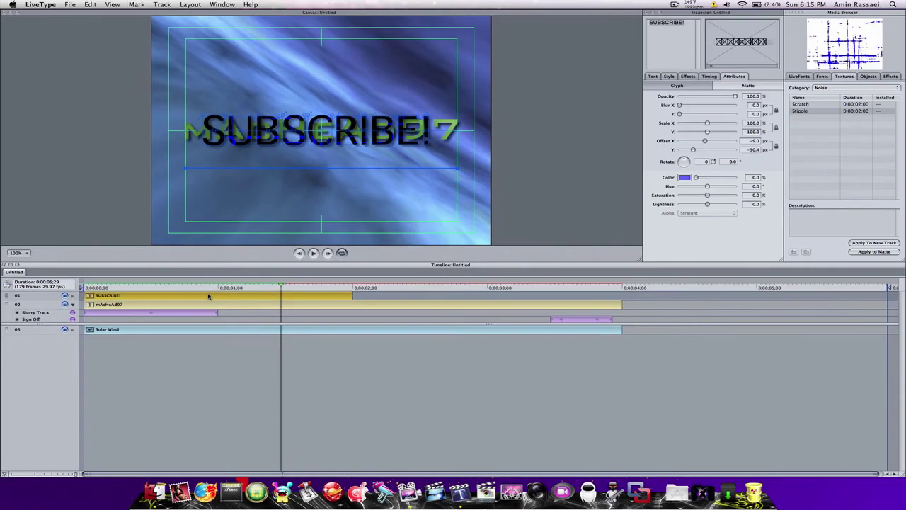
left_click_drag(208, 296, 737, 304)
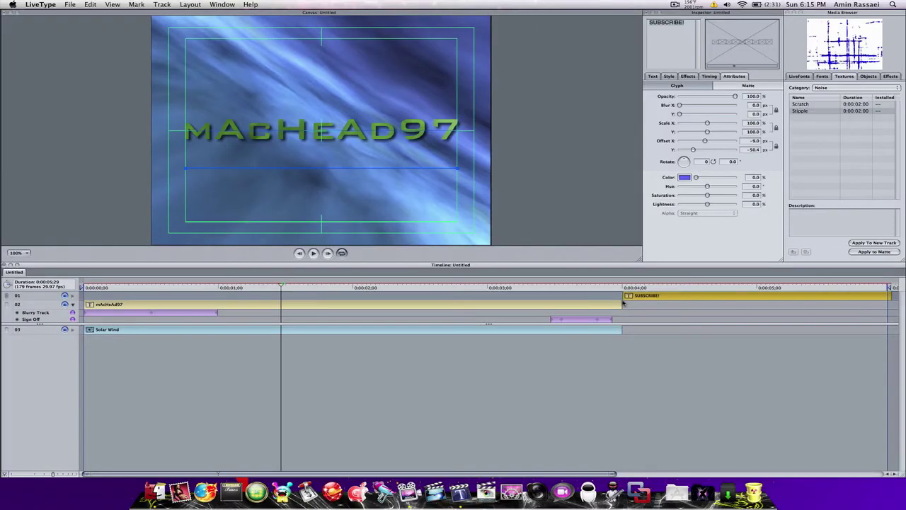
scroll(698, 311, "right", 6)
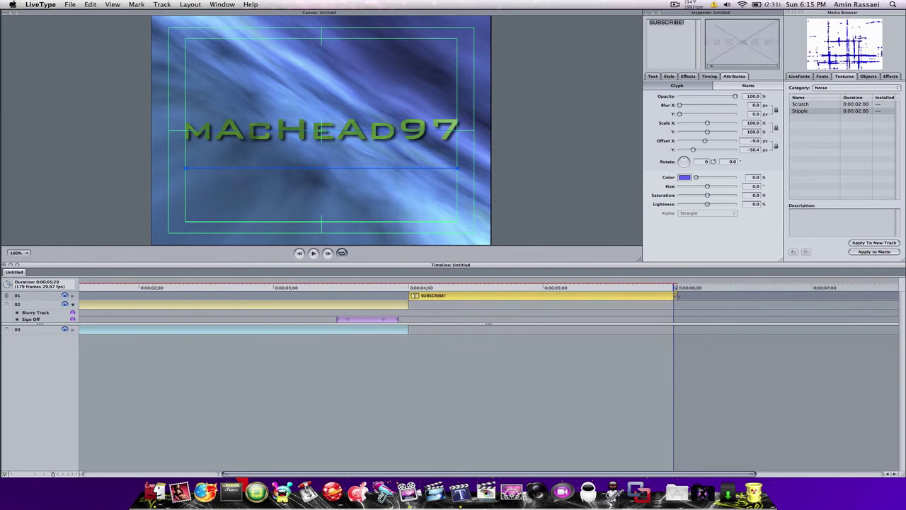
left_click_drag(677, 297, 808, 304)
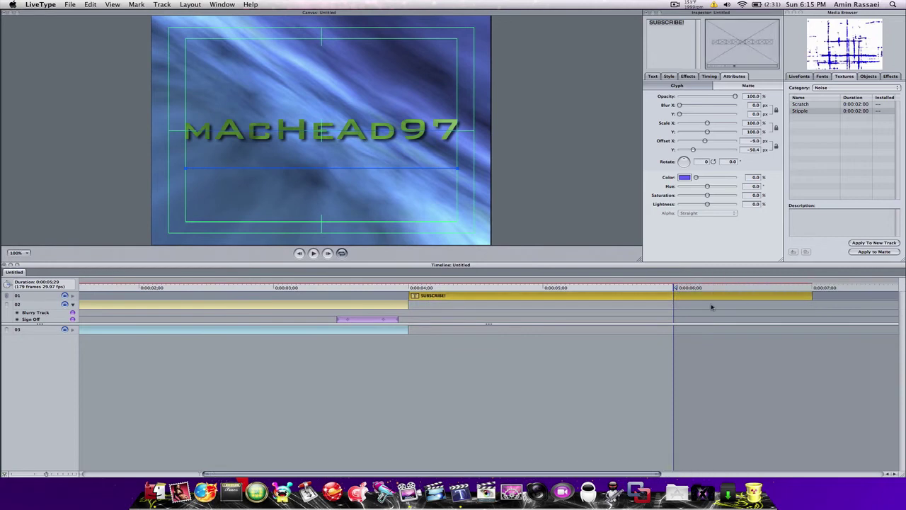
Step: Move the timeline's out point to 0:00:07;00 and extend the Solar Wind background to the same end
left_click_drag(677, 288, 818, 297)
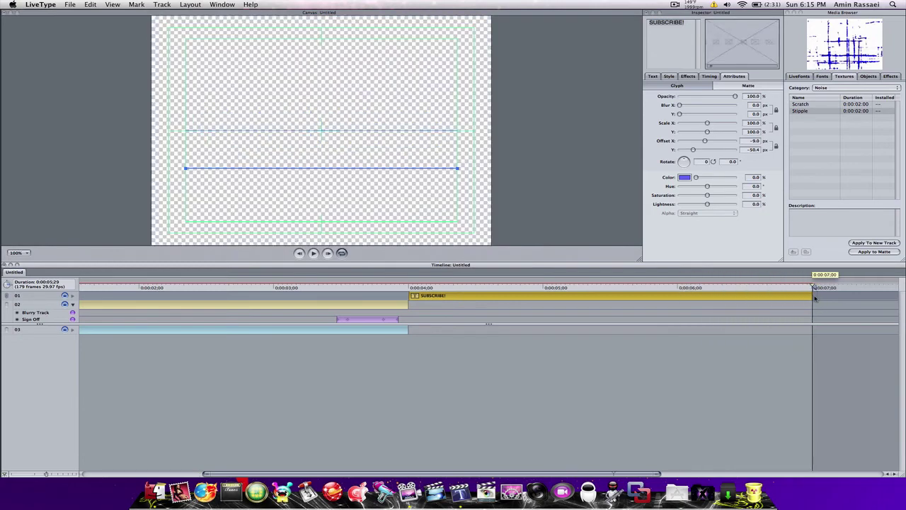
key("space")
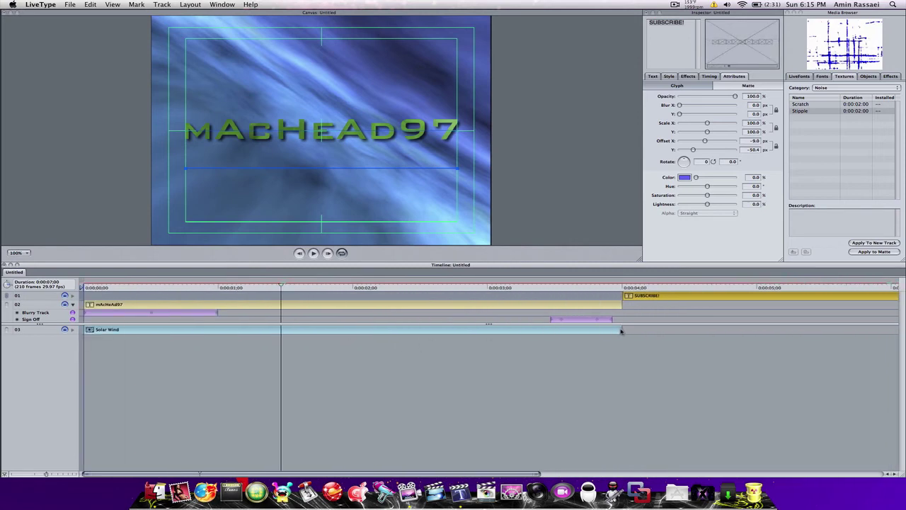
left_click_drag(621, 330, 863, 343)
scroll(772, 298, "left", 5)
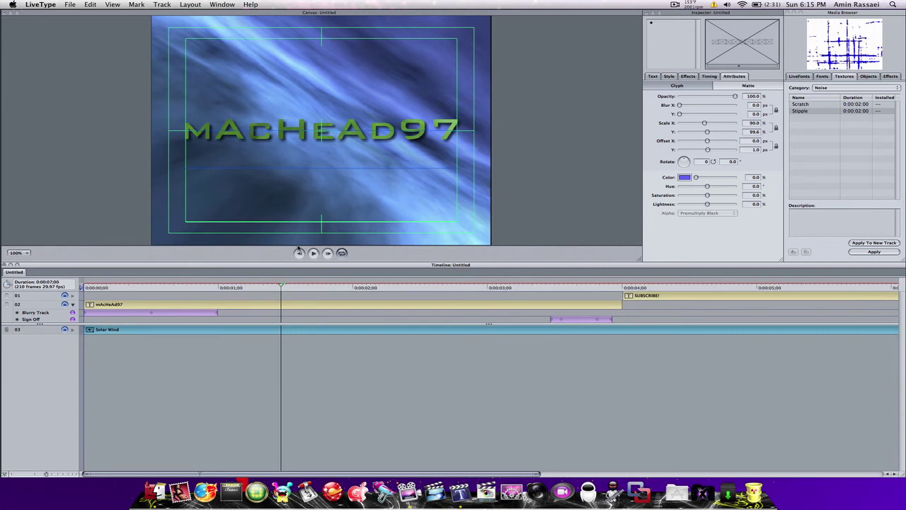
Step: Play back the extended project from the start and examine the timeline through to the end of the SUBSCRIBE! track
left_click_drag(282, 288, 2, 286)
left_click(312, 253)
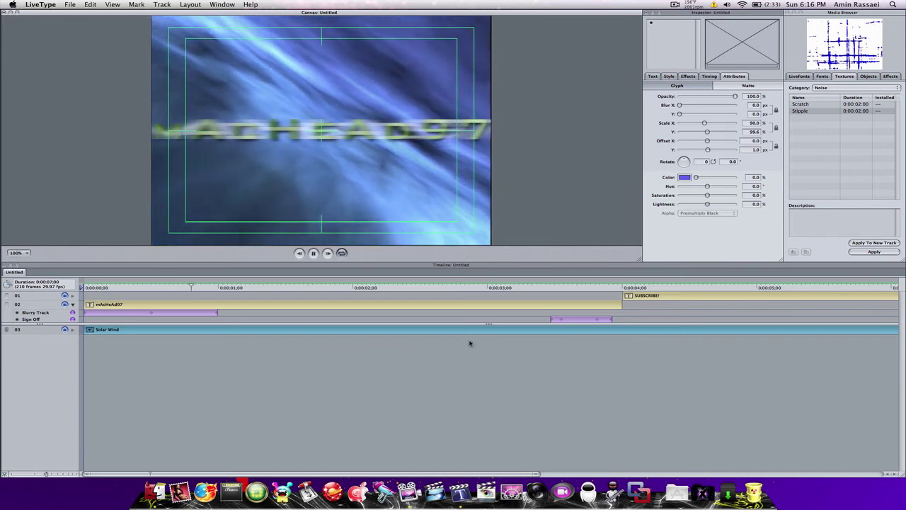
left_click(313, 253)
scroll(311, 341, "right", 3)
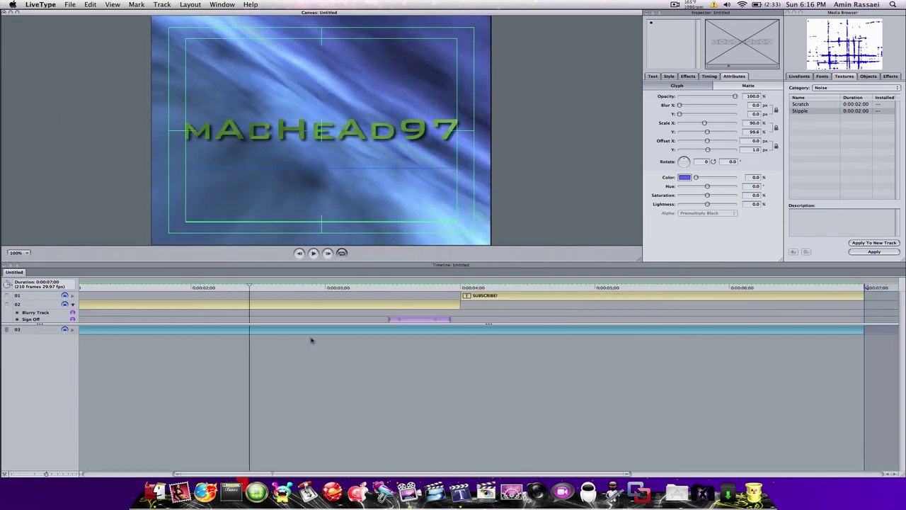
scroll(311, 439, "left", 3)
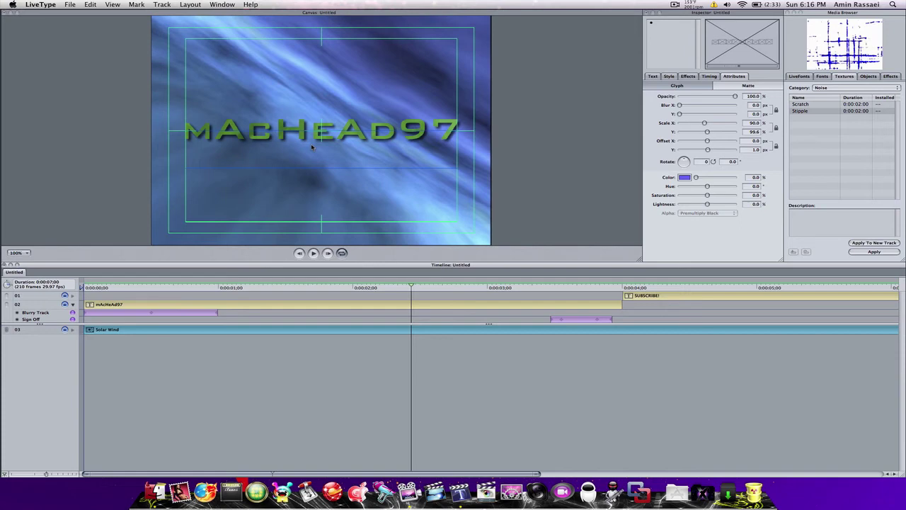
scroll(560, 357, "right", 5)
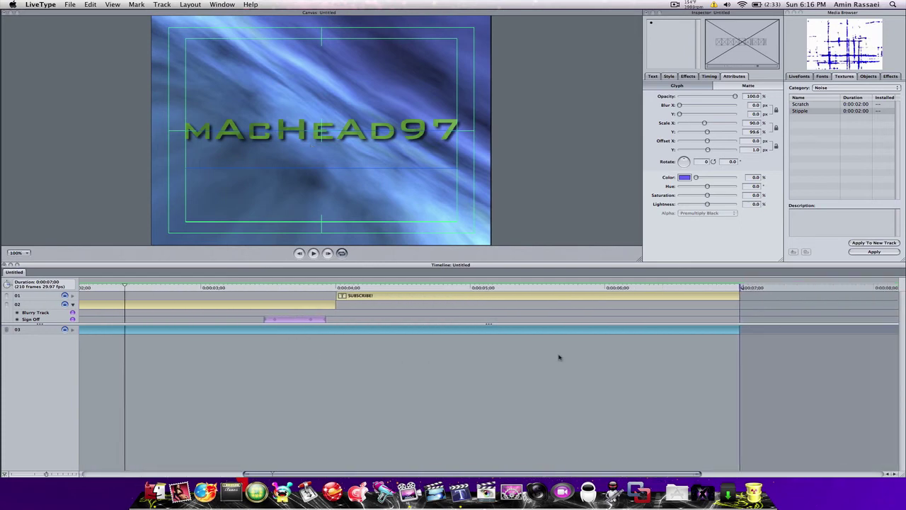
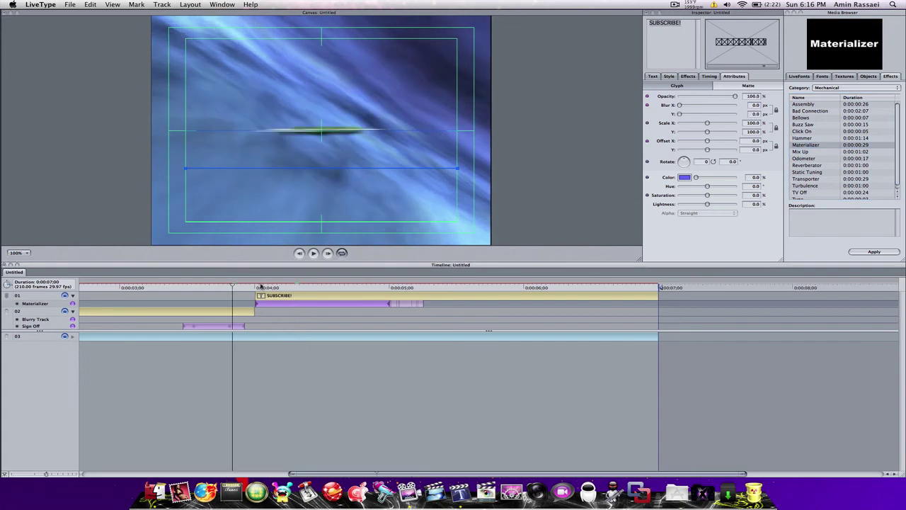
Step: Play back the transition from the mAcHeAd97 title into the SUBSCRIBE! title with its Materializer effect
left_click(313, 253)
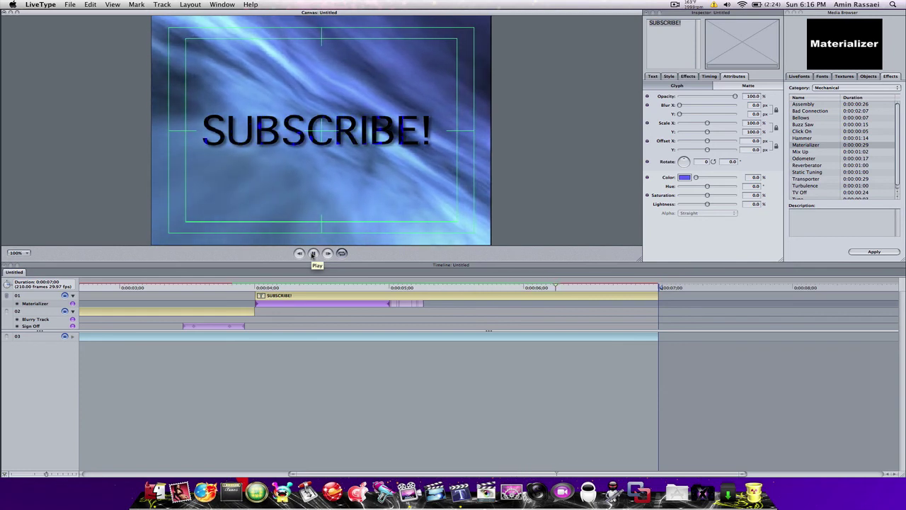
left_click(313, 254)
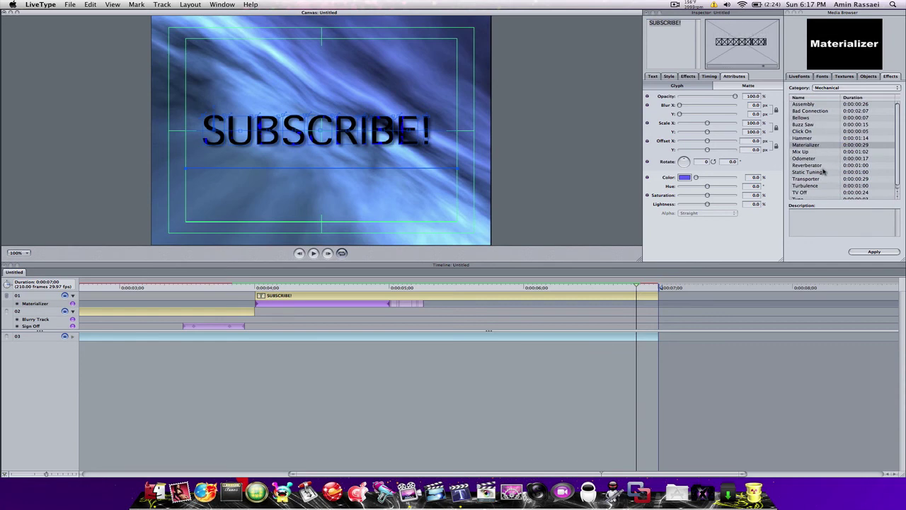
Step: Preview the effects in the Fades category, including Squeeze In and Spray Text, for the SUBSCRIBE! title
left_click(868, 76)
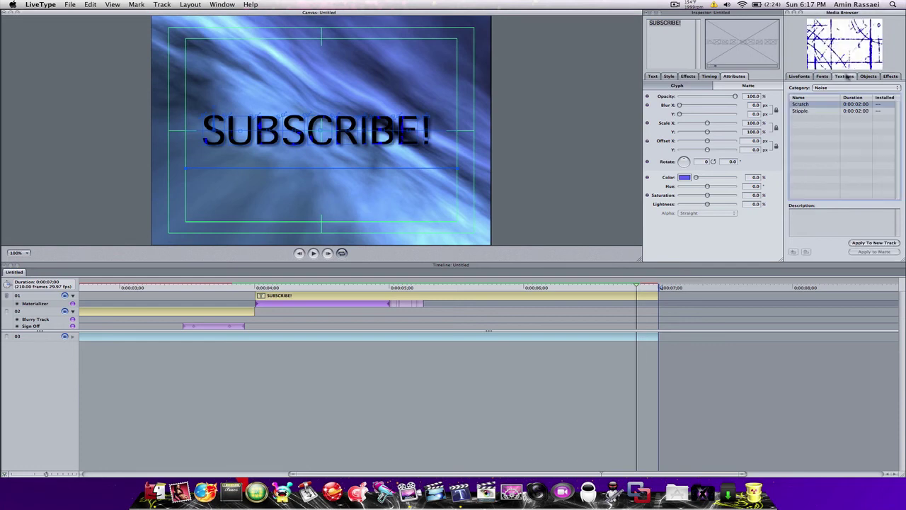
left_click(888, 76)
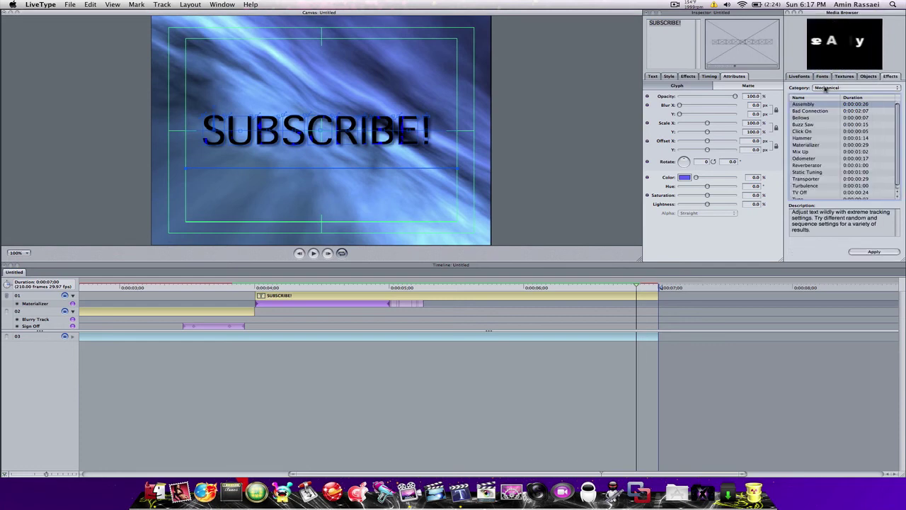
left_click(850, 87)
left_click(836, 63)
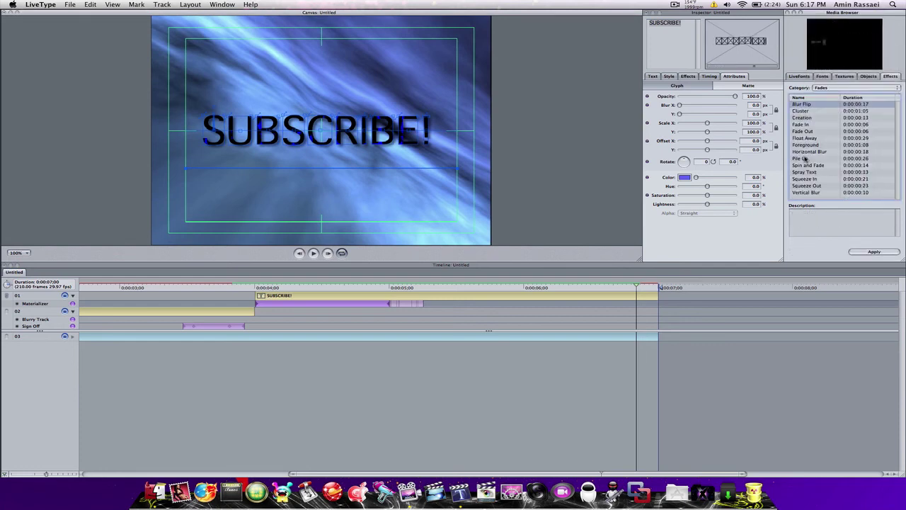
left_click(804, 164)
key("Down")
key("Down")
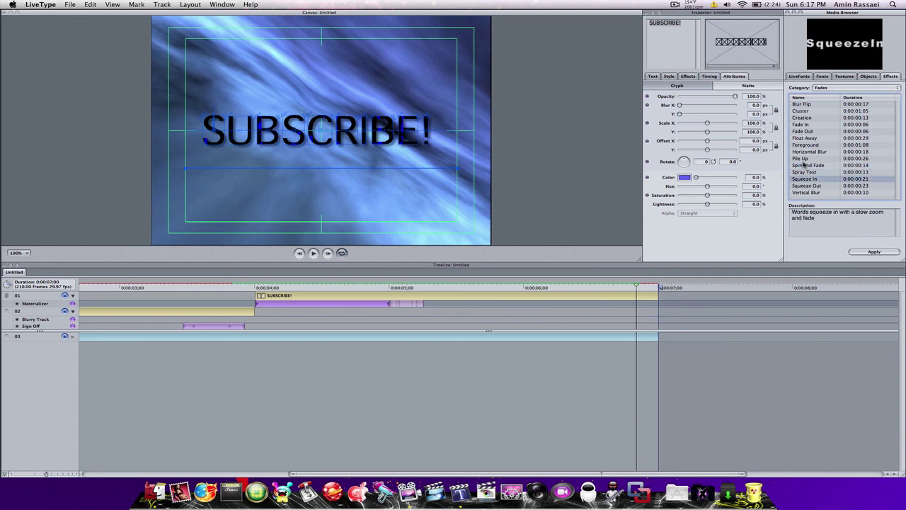
key("Down")
key("Down")
key("Up")
key("Up")
key("Up")
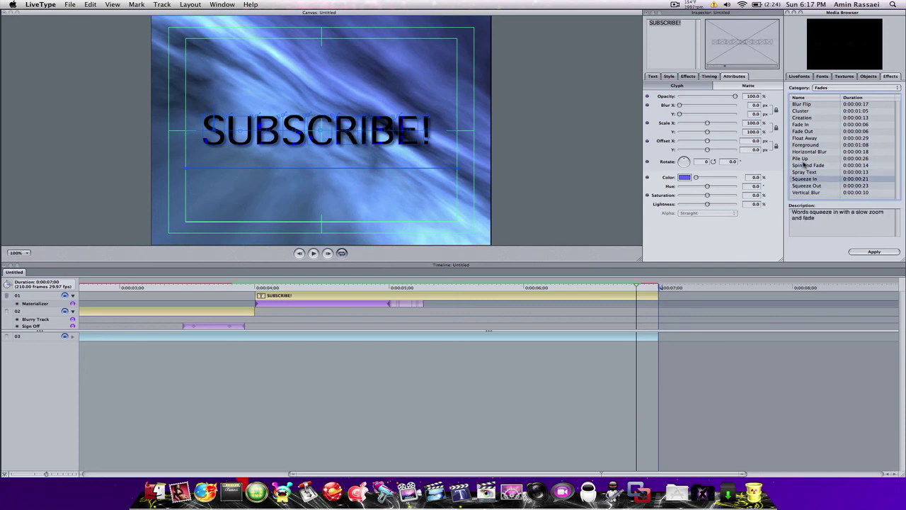
key("Up")
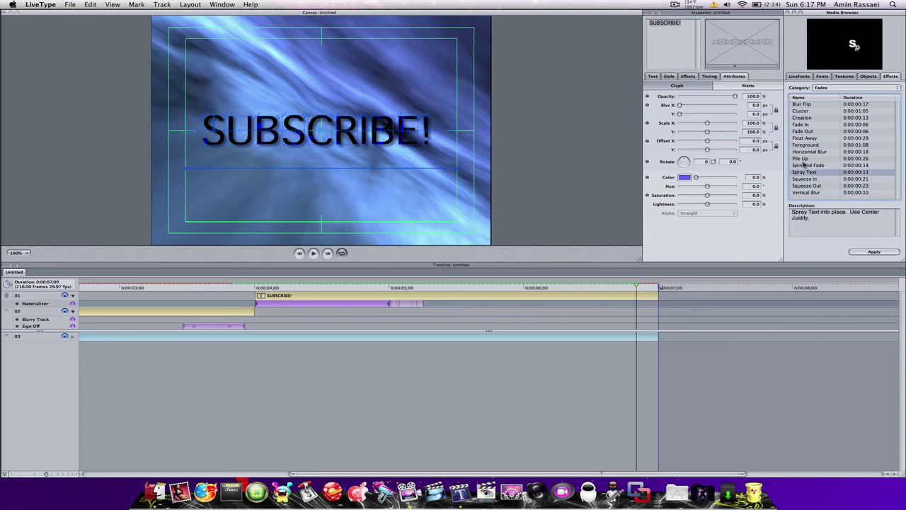
Step: Preview the Collectors Edition effects from Outline Pop down to Underwater, and go back up to Static
left_click(843, 89)
left_click(850, 83)
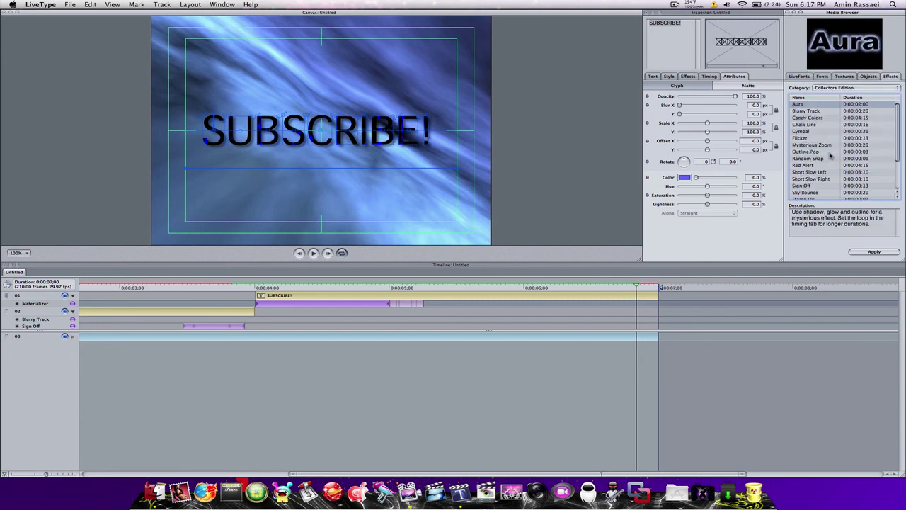
left_click(830, 152)
key("Down")
key("Down")
key("Down")
key("Down")
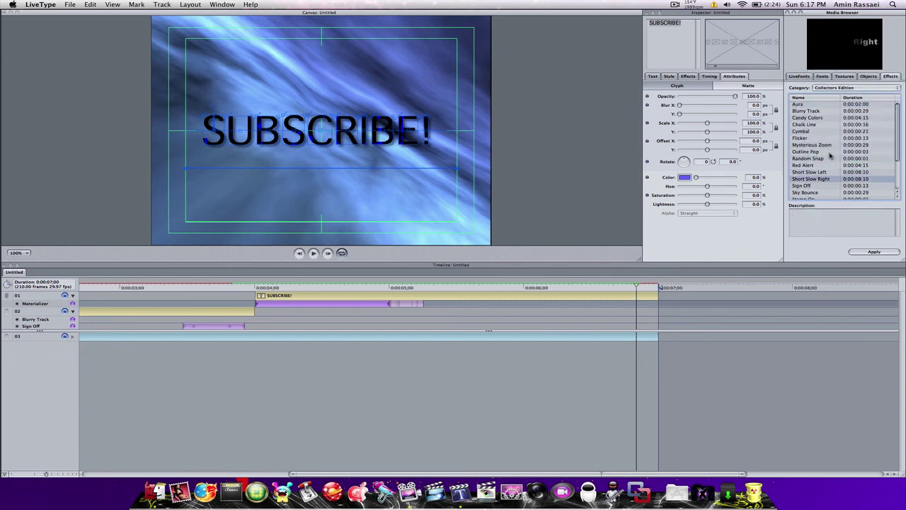
key("Down")
key("Down")
key("Down")
key("Down")
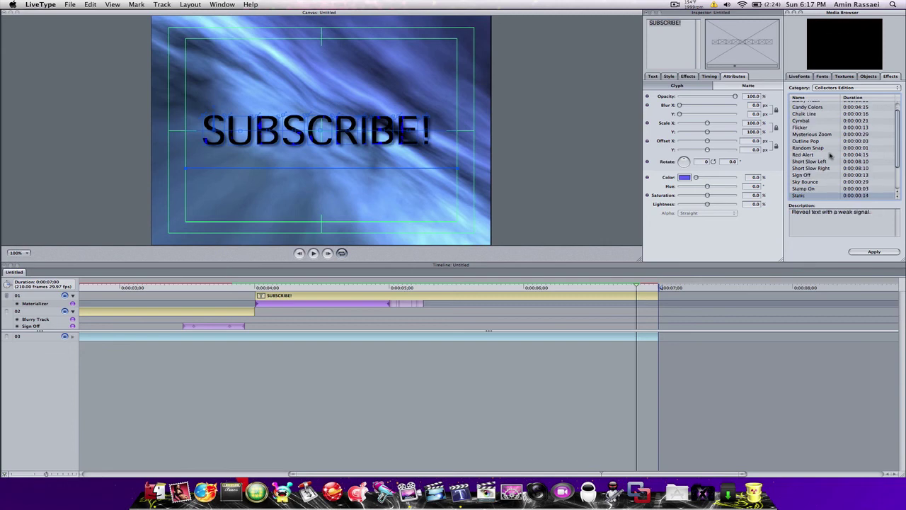
key("Down")
key("Down")
key("Down")
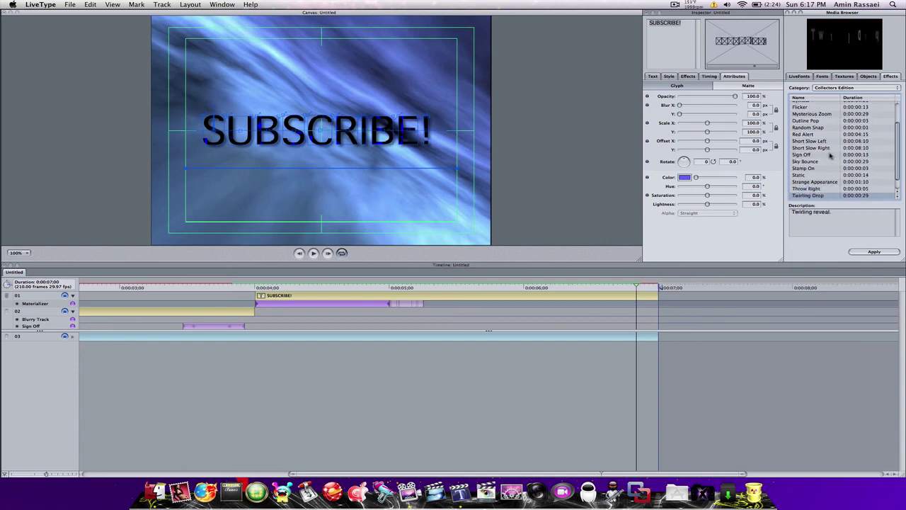
key("Down")
key("Down")
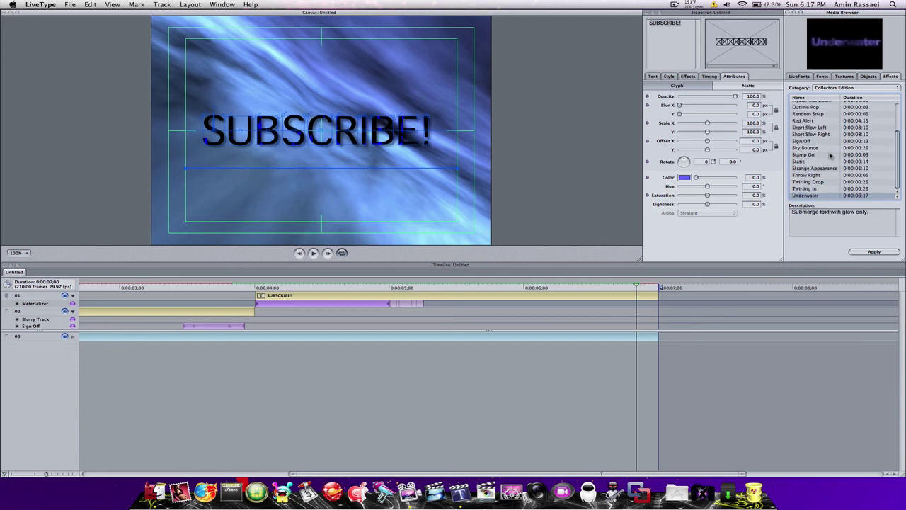
key("Up")
key("Up")
key("Up")
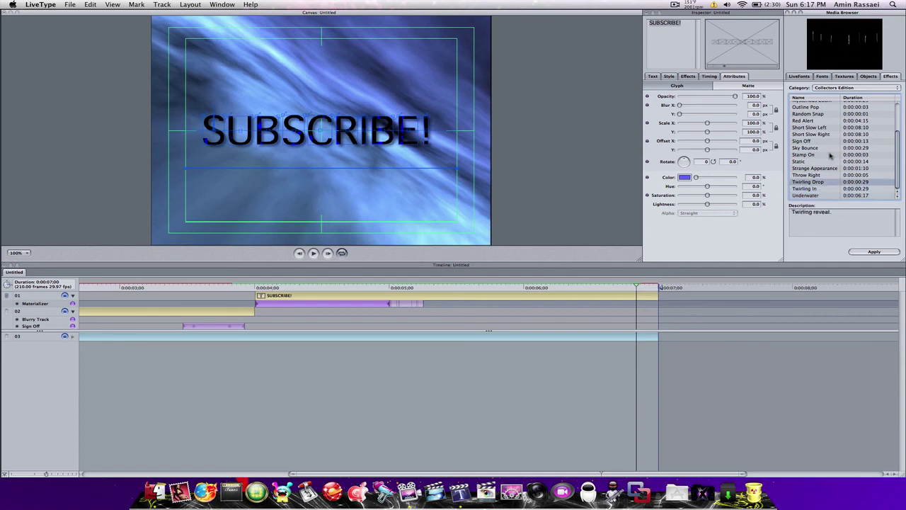
key("Up")
key("Up")
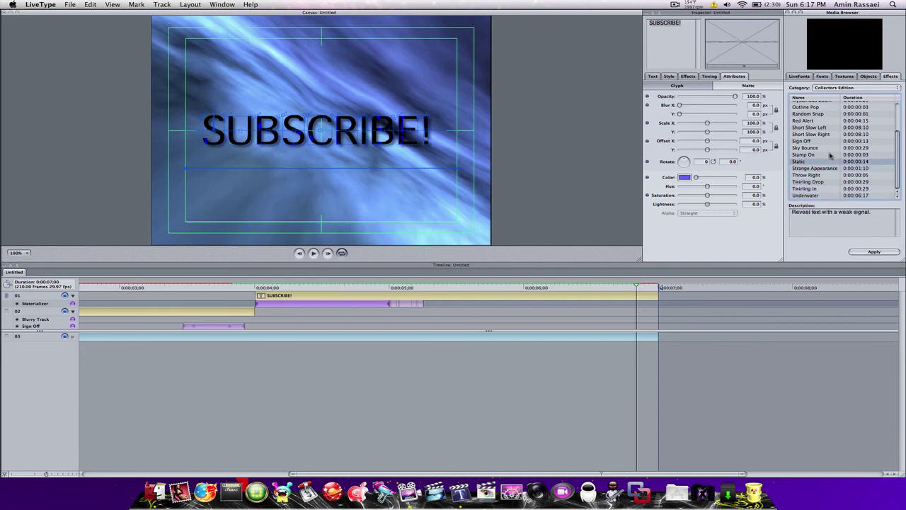
Step: Apply the Sign Off effect from the Collectors Edition category to the SUBSCRIBE! track
left_click(864, 87)
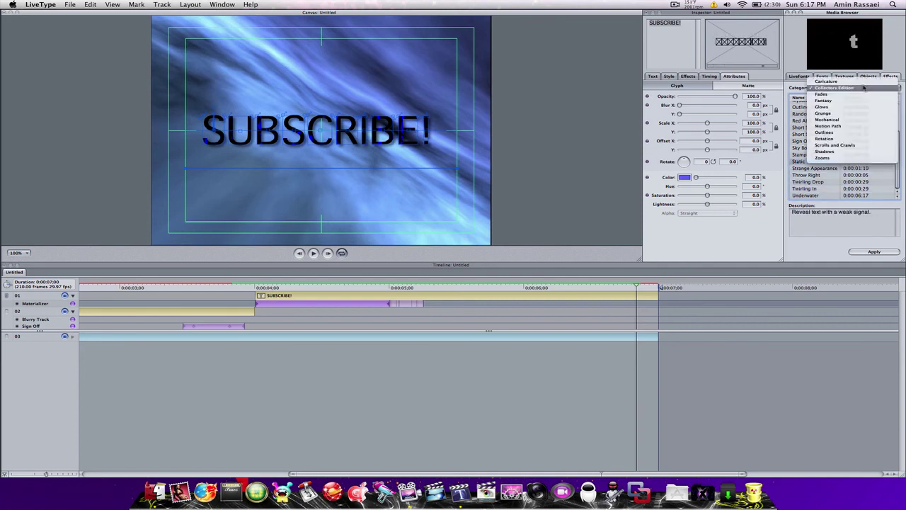
left_click(859, 88)
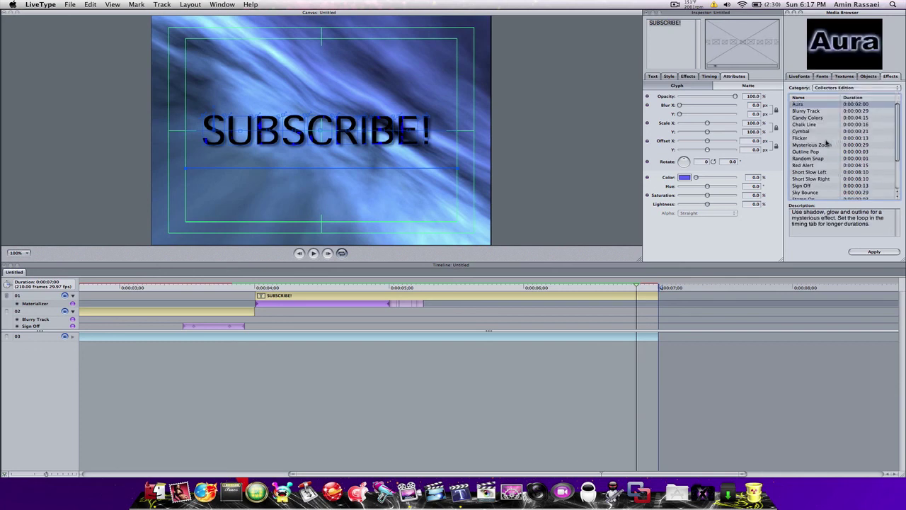
left_click(801, 185)
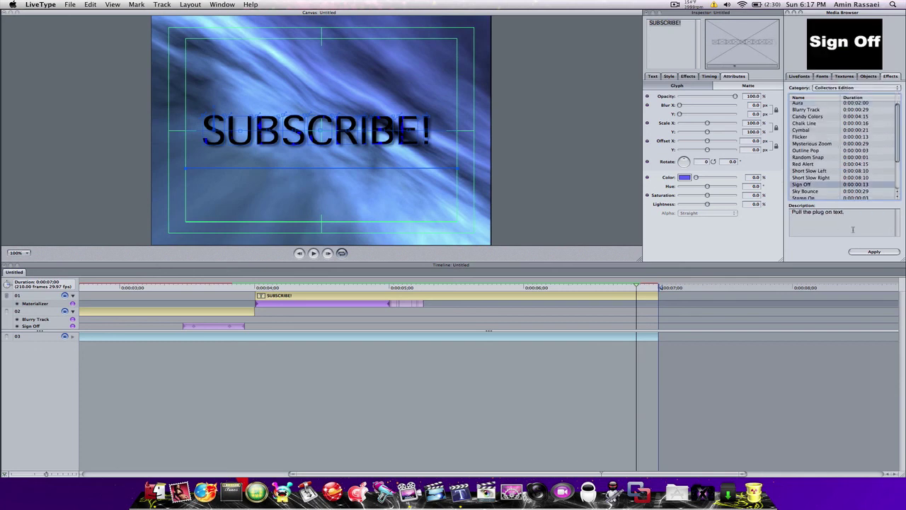
left_click(875, 251)
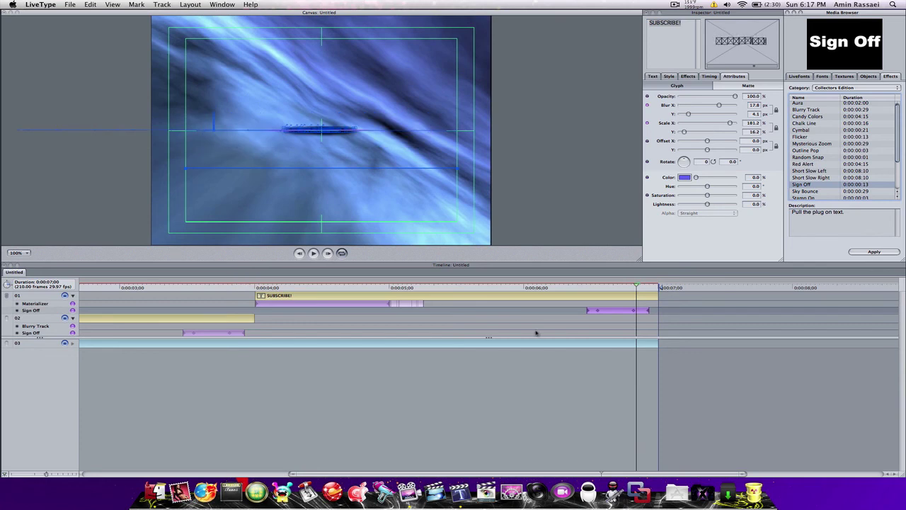
Step: Play back the project from the start to review both titles with their effects, and stop the playback
left_click(314, 252)
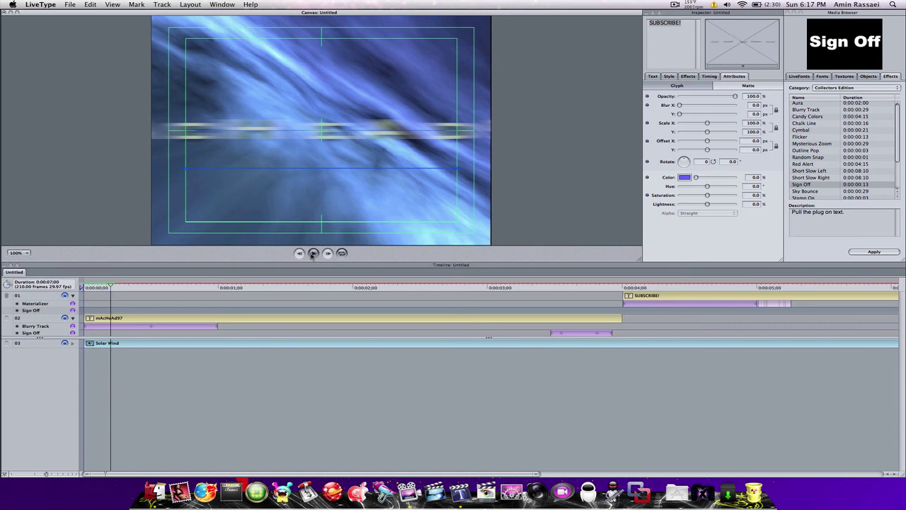
left_click(677, 3)
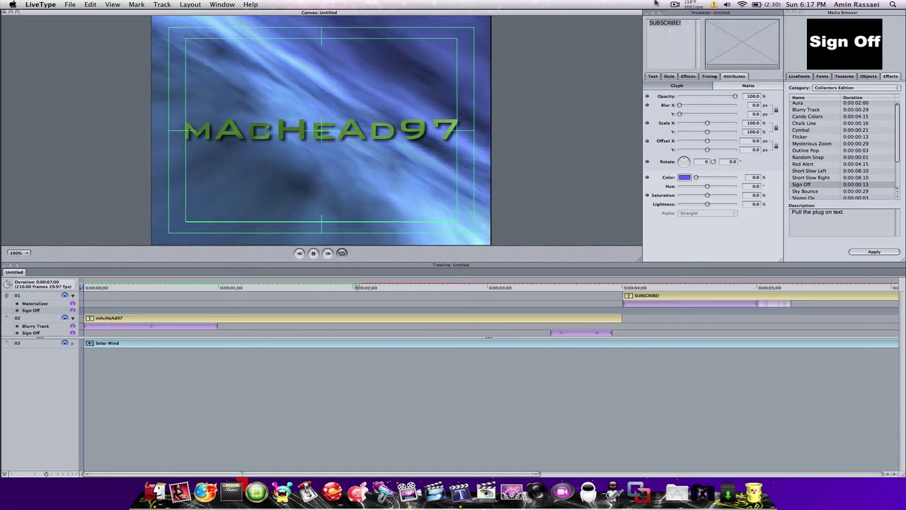
left_click(677, 3)
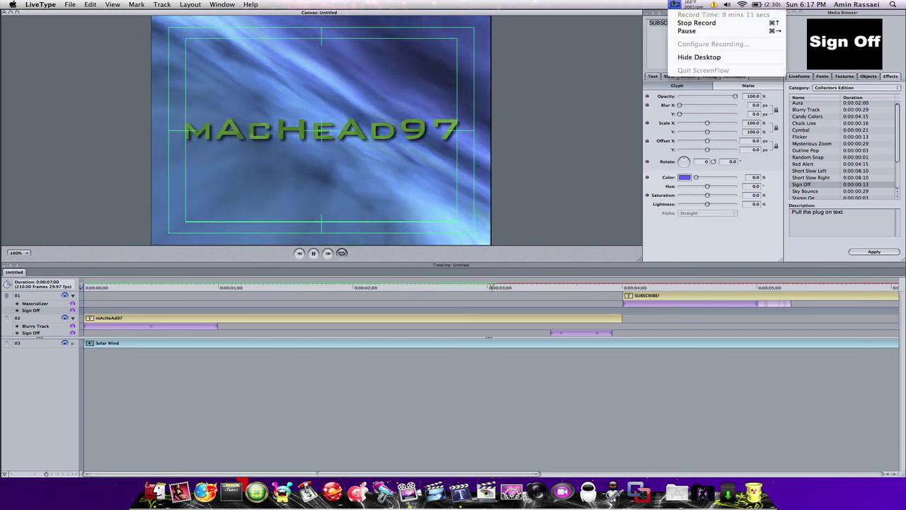
left_click(522, 47)
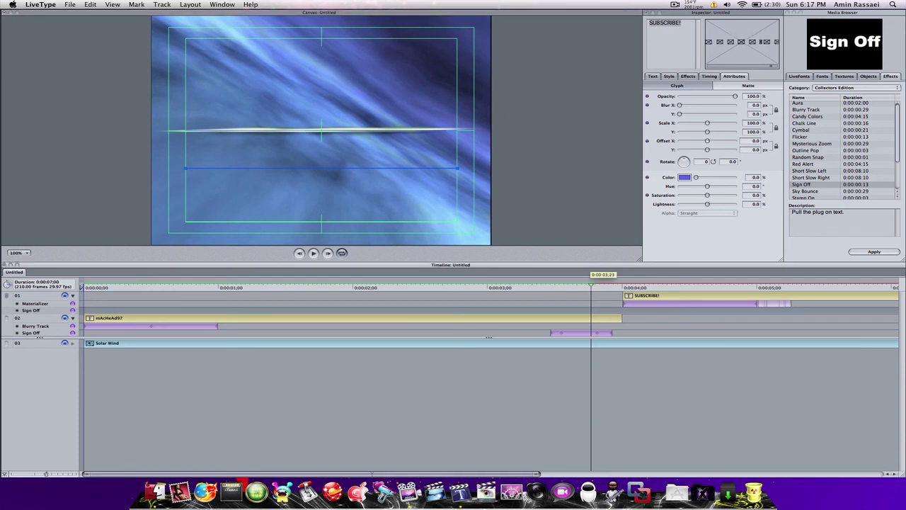
left_click_drag(594, 288, 231, 288)
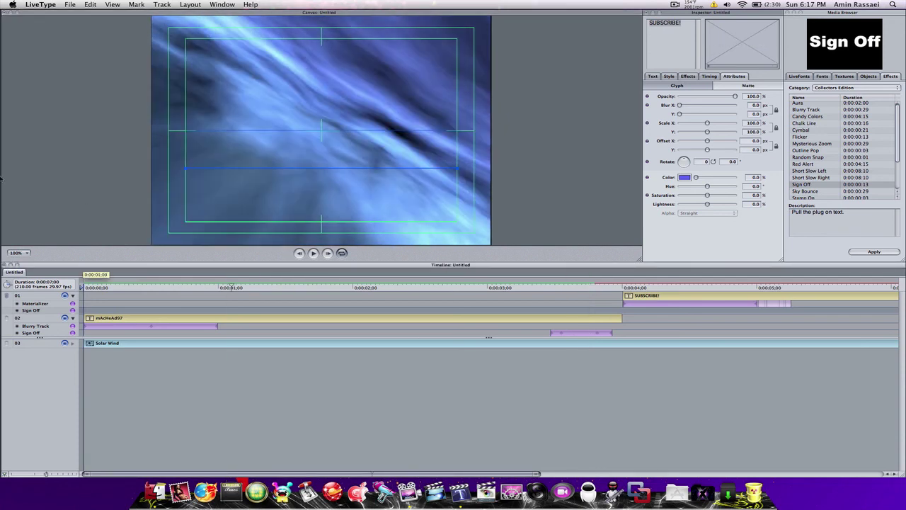
left_click(314, 253)
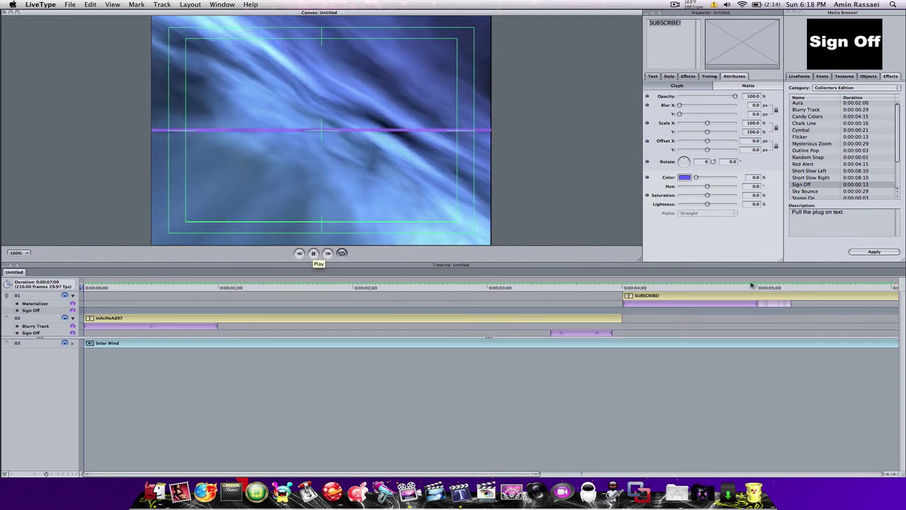
left_click(315, 256)
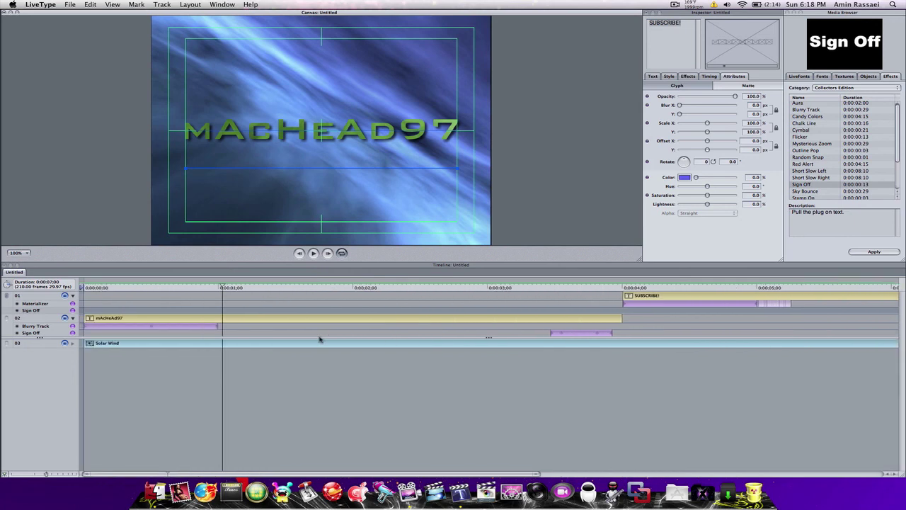
left_click(675, 5)
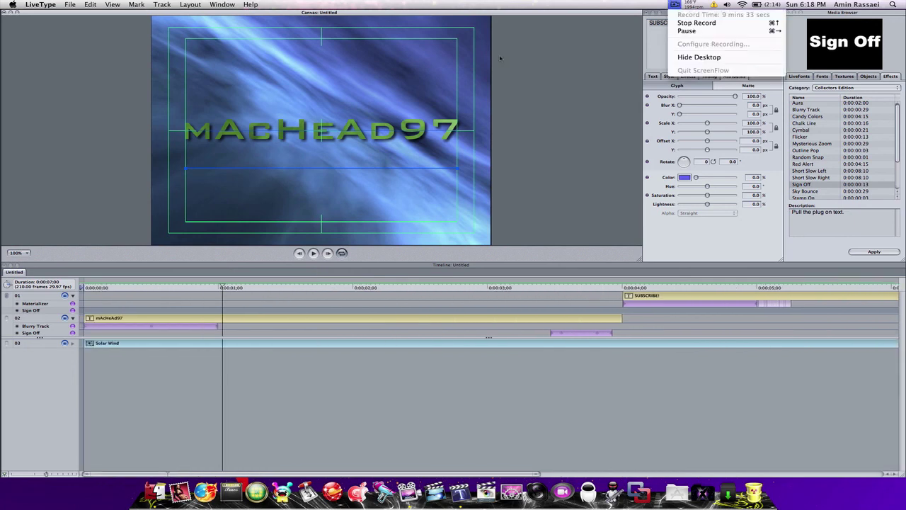
left_click(98, 64)
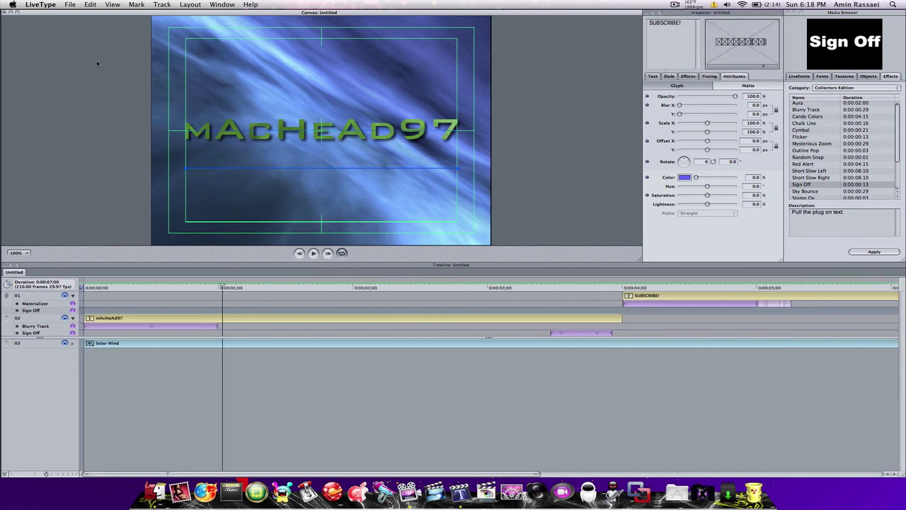